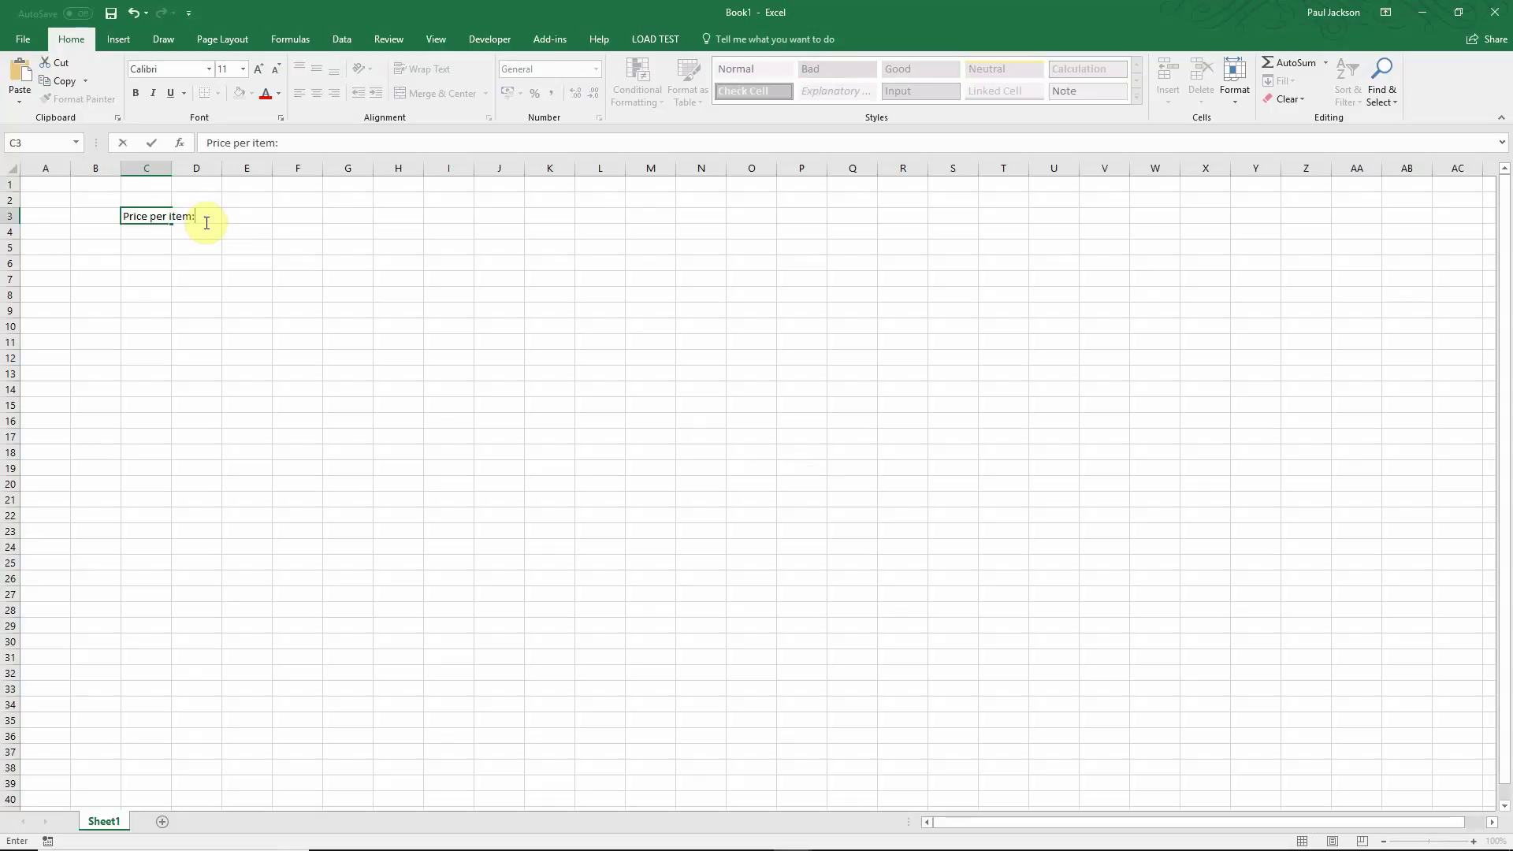
Finish the label "Price per item:" in C3 and fit column C's width to its text
type(":")
left_click(206, 223)
double_click(172, 166)
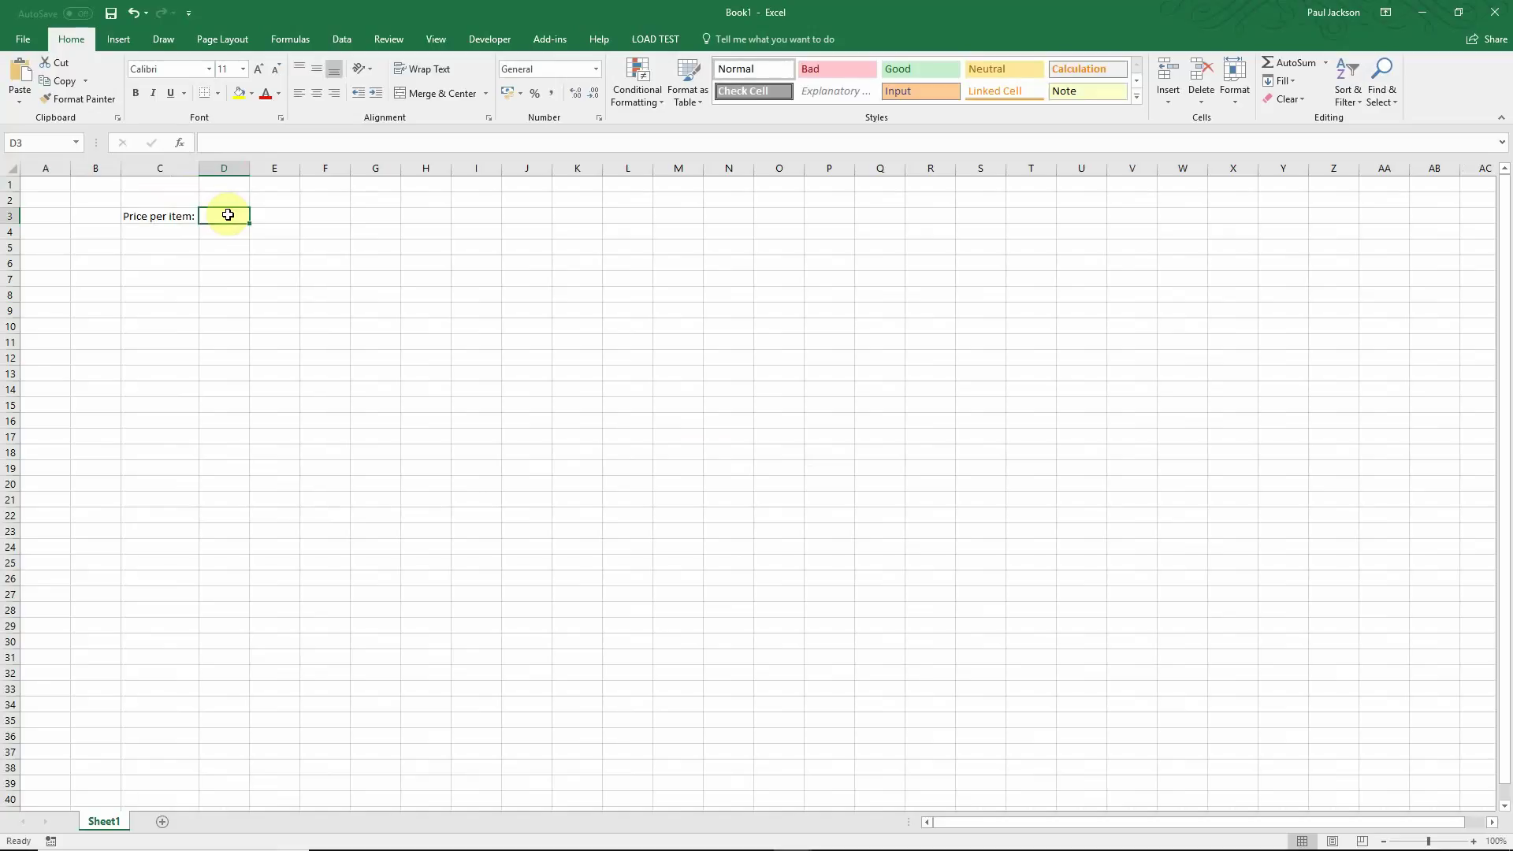
Enter the note "(Must not exceed £200)" in cell E3
left_click(283, 217)
type("(")
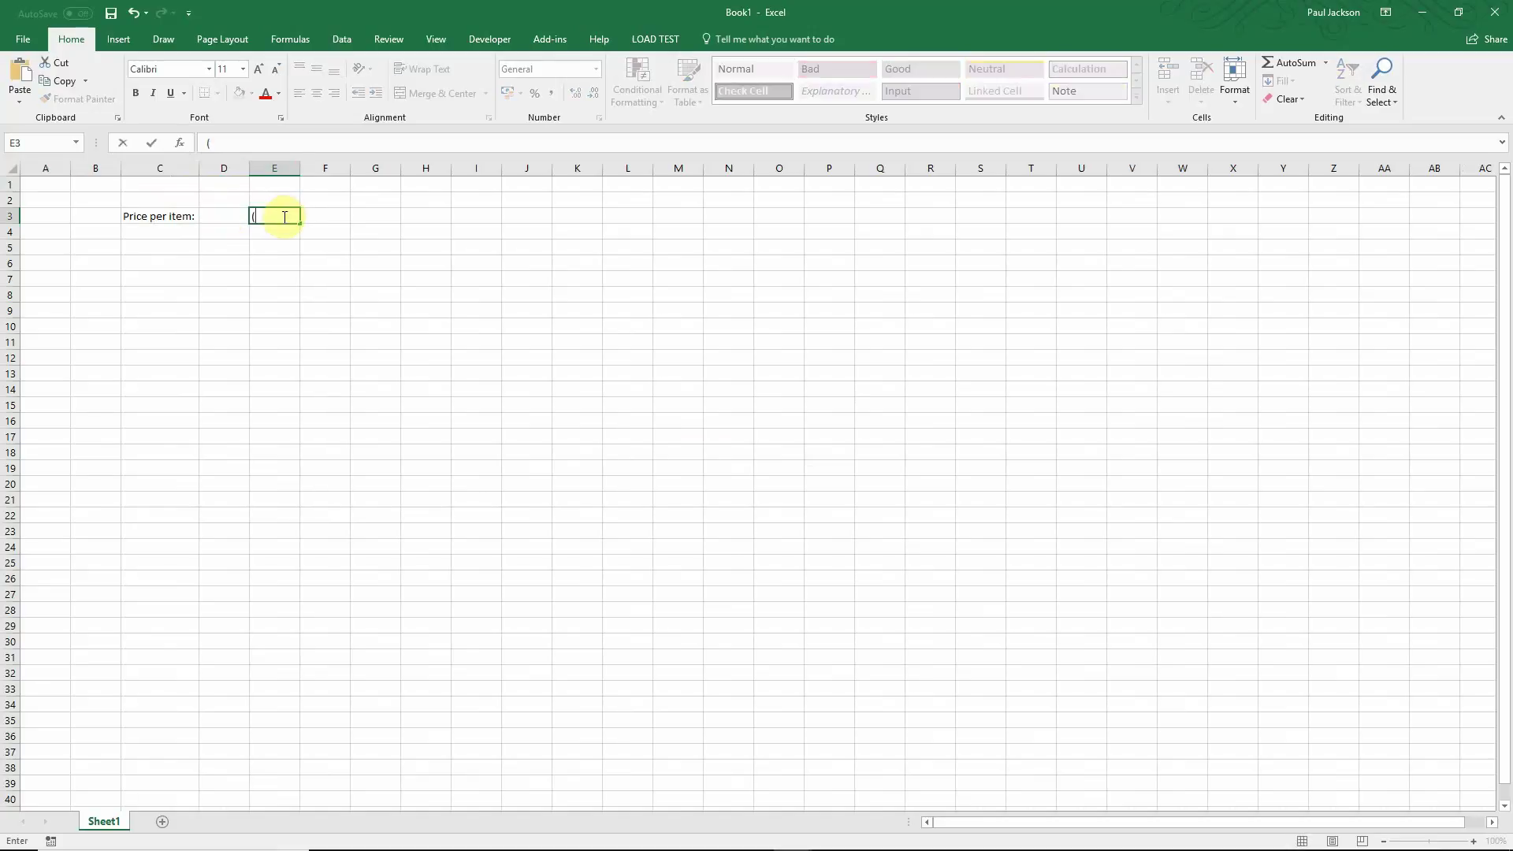
type("Must not exceed £200")
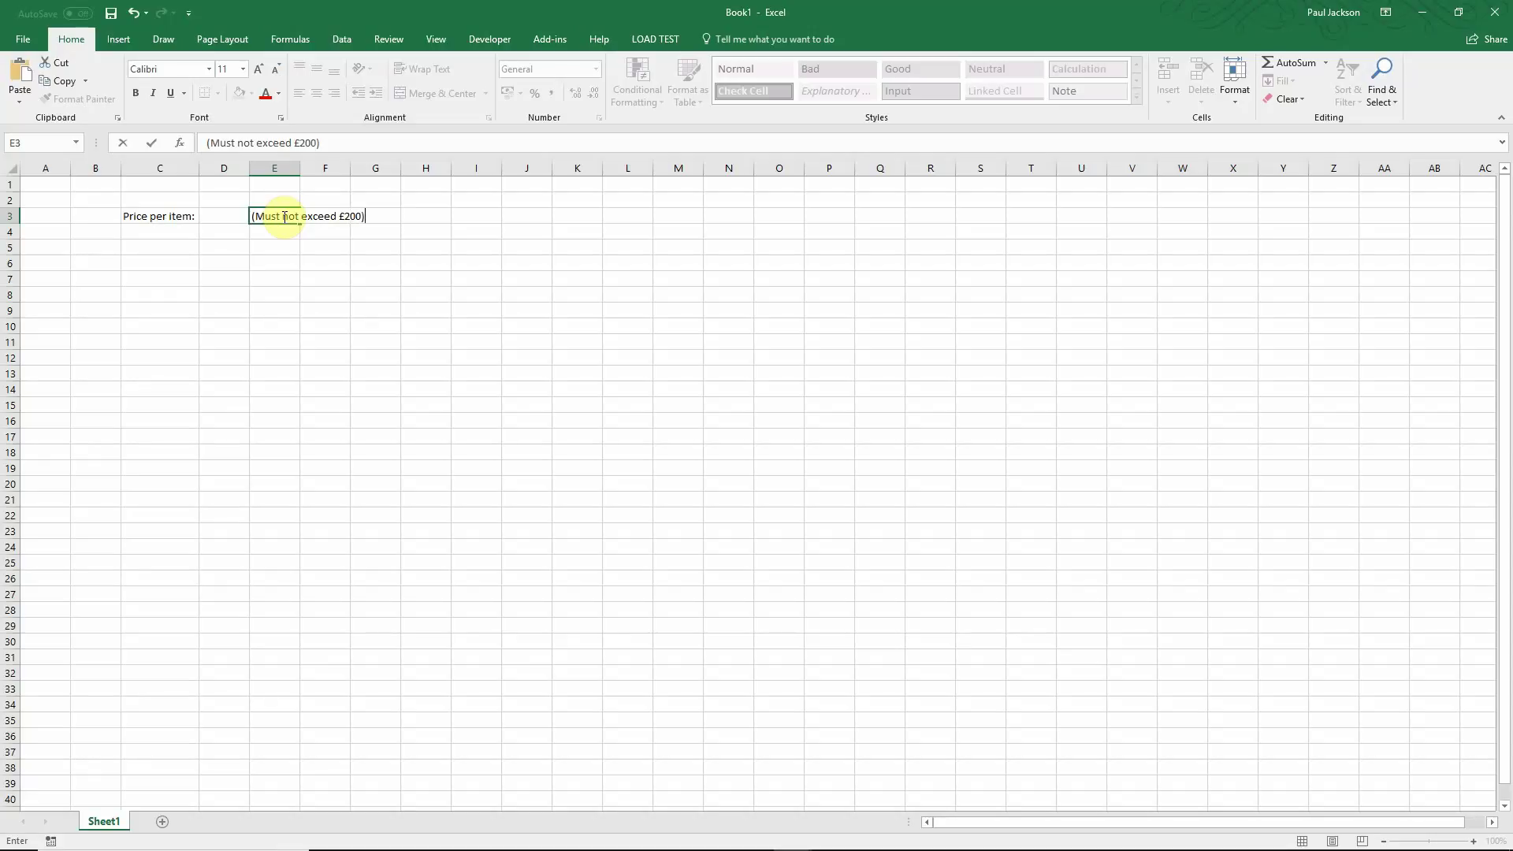
type(")")
key("Return")
Apply the Accounting number format in pounds to the price cell D3
left_click(226, 214)
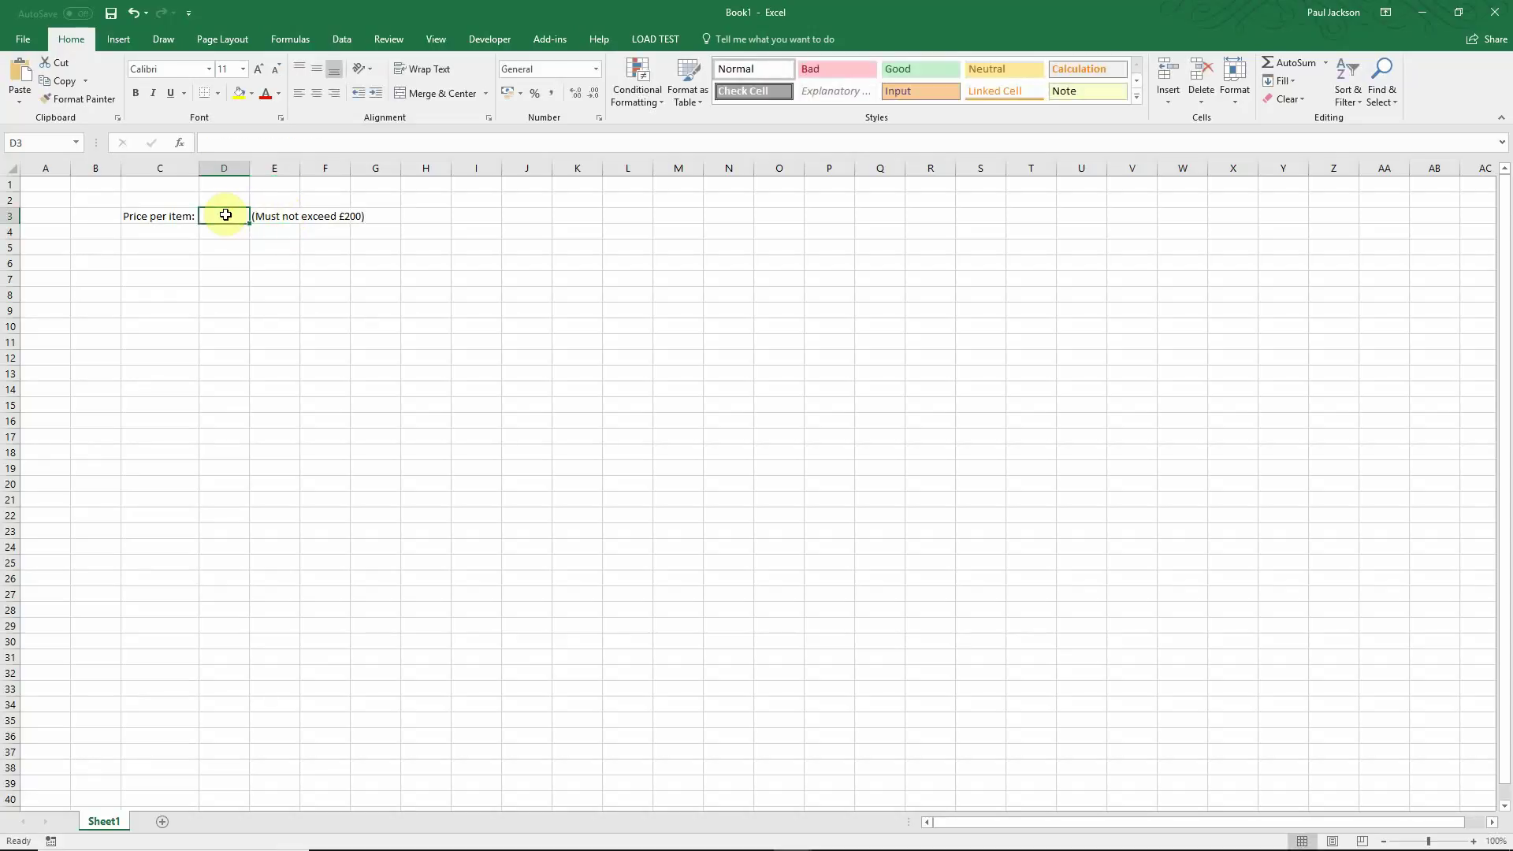
left_click(508, 94)
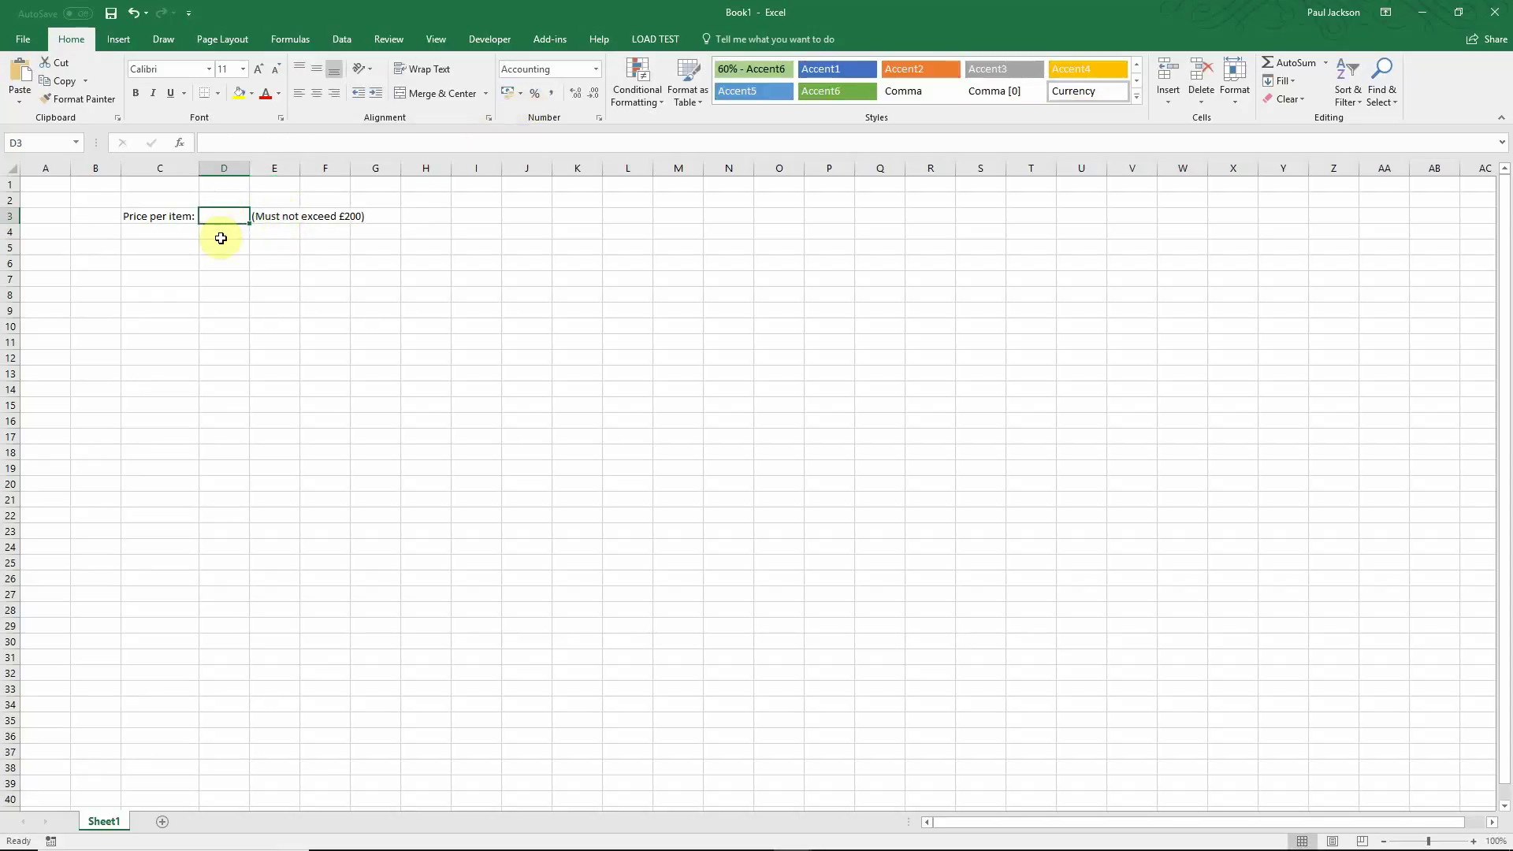
key("Return")
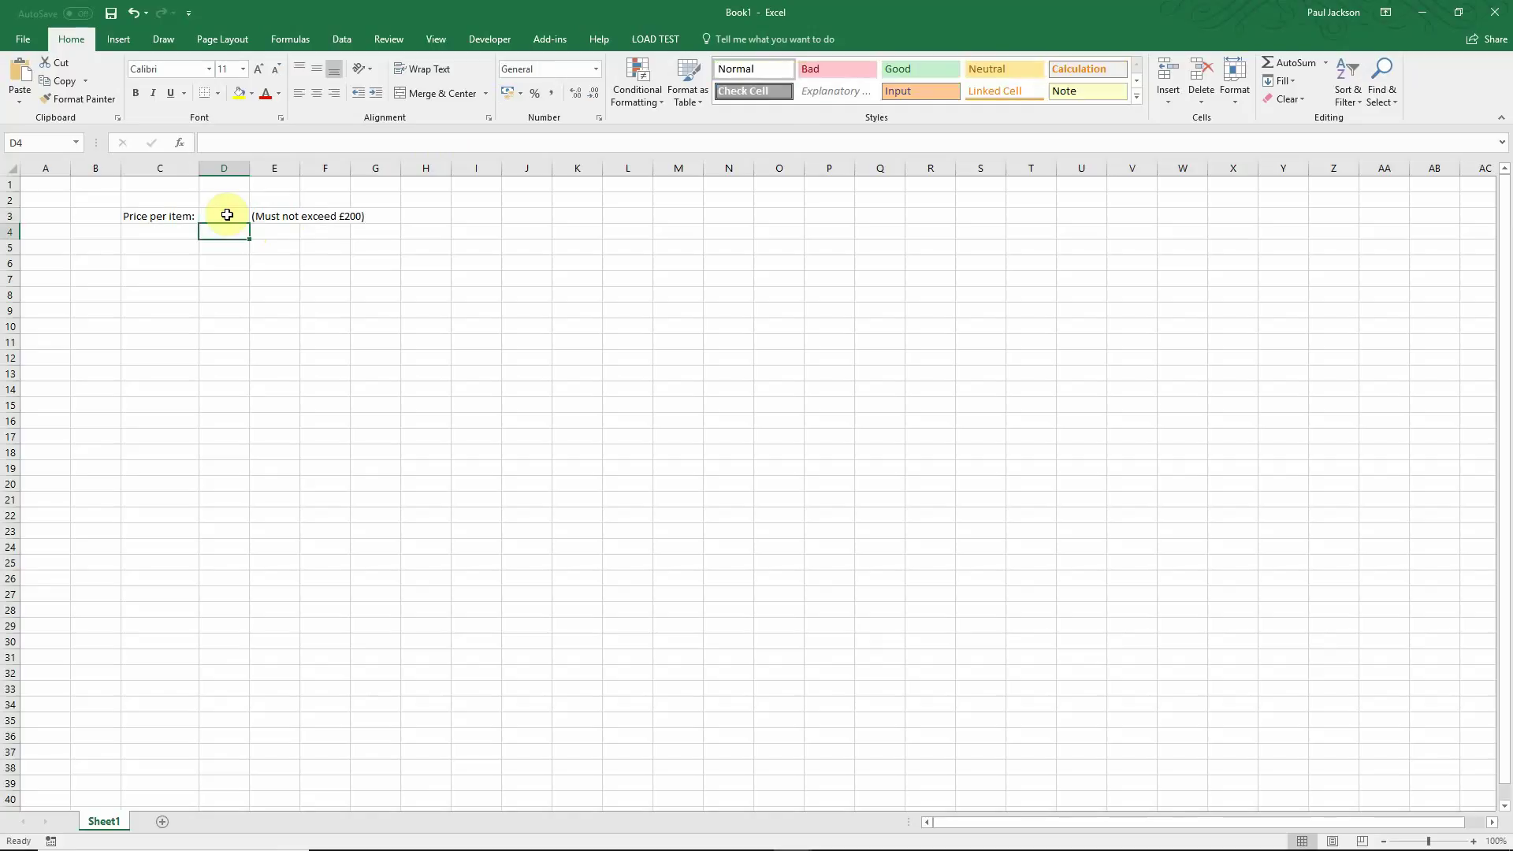
Enter 200 as the price in D3 and widen column D to more than twice its width
left_click(227, 215)
type("200")
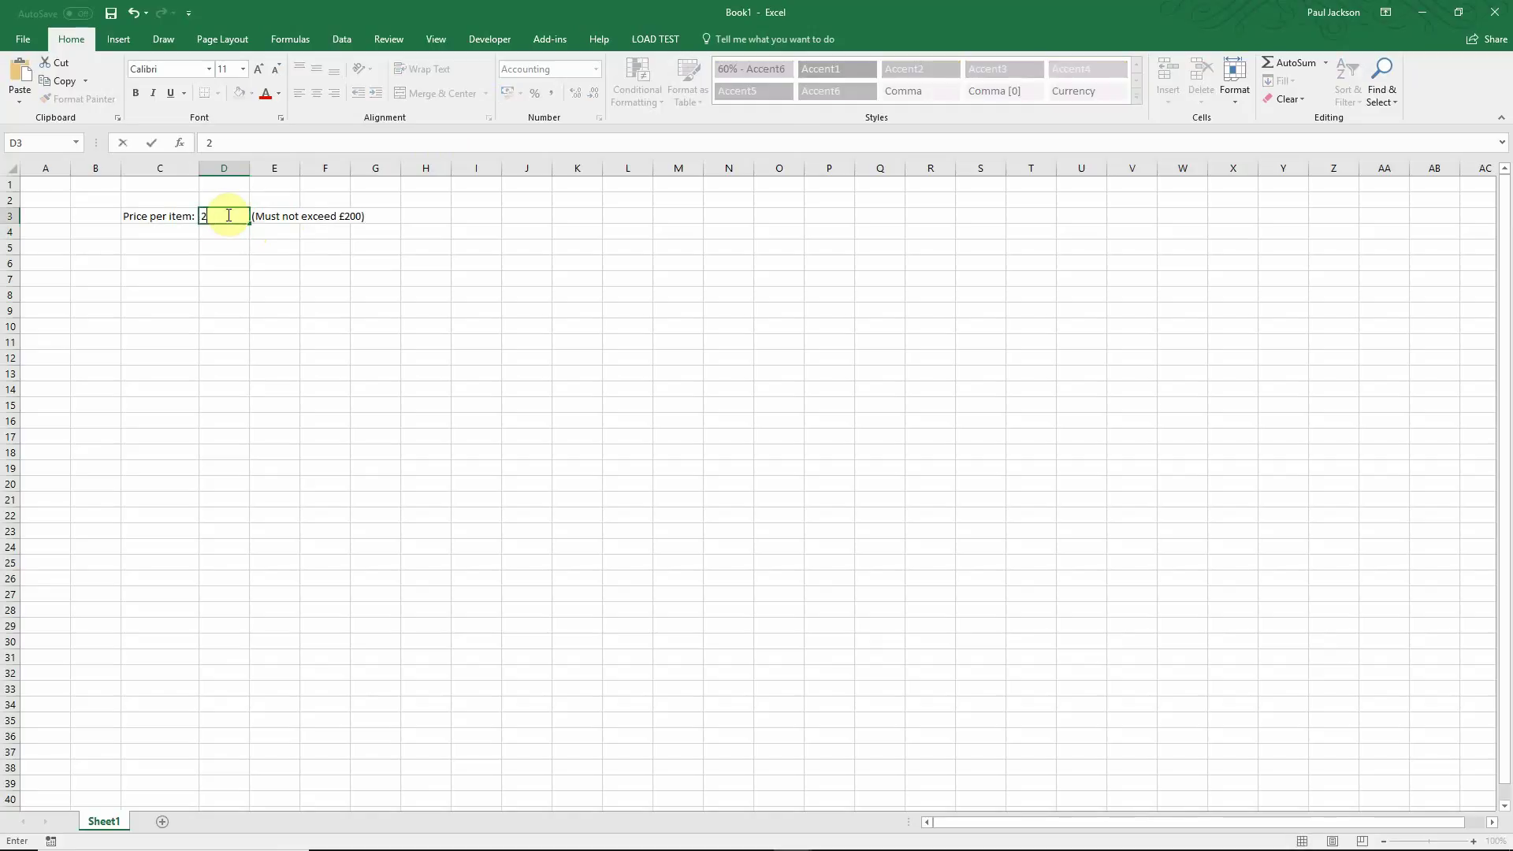
key("Return")
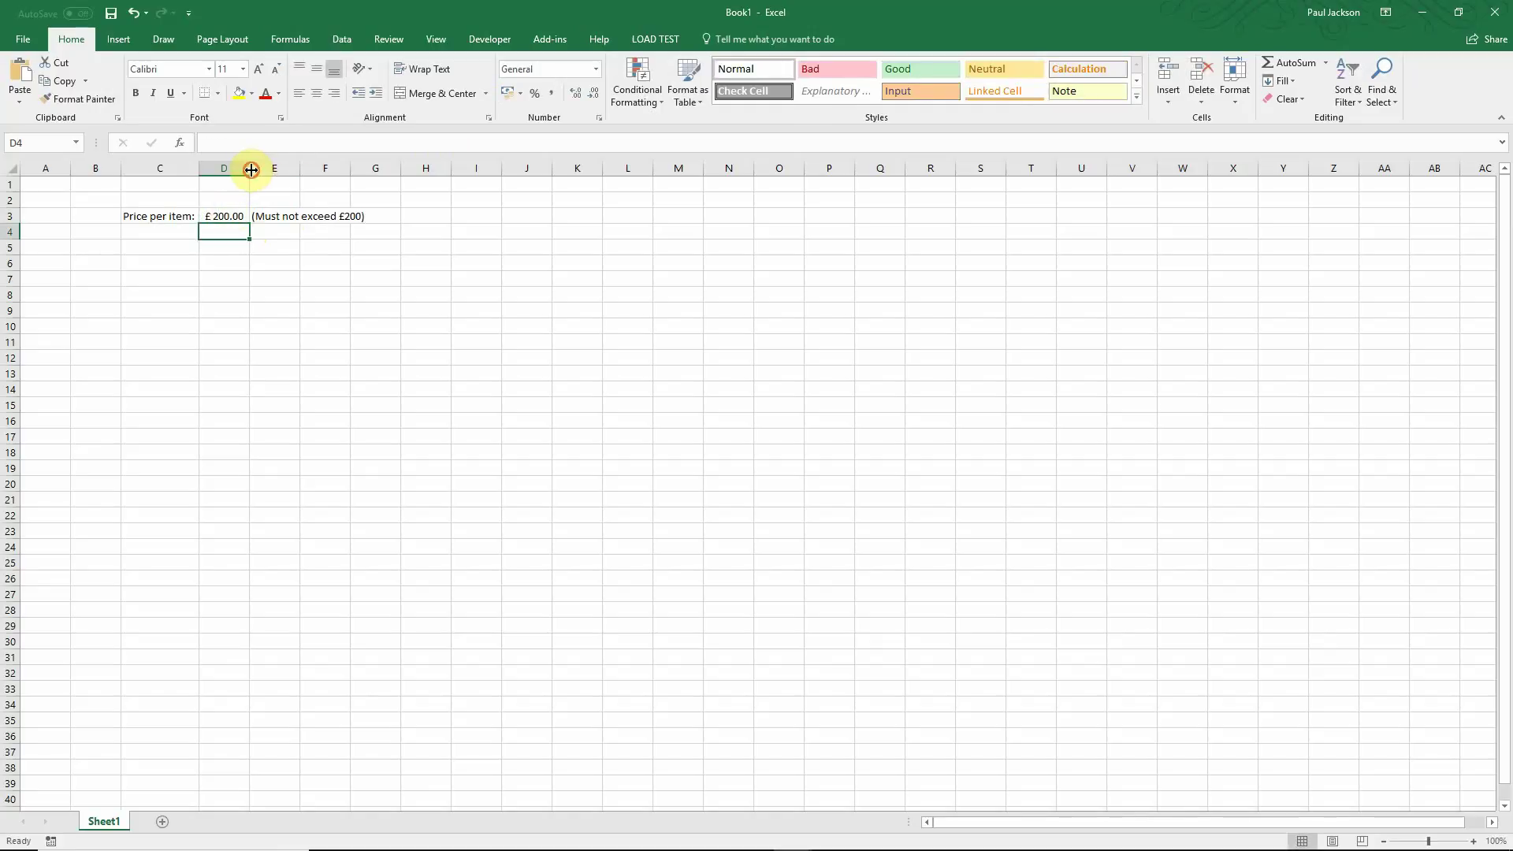
left_click_drag(250, 169, 330, 169)
left_click(136, 231)
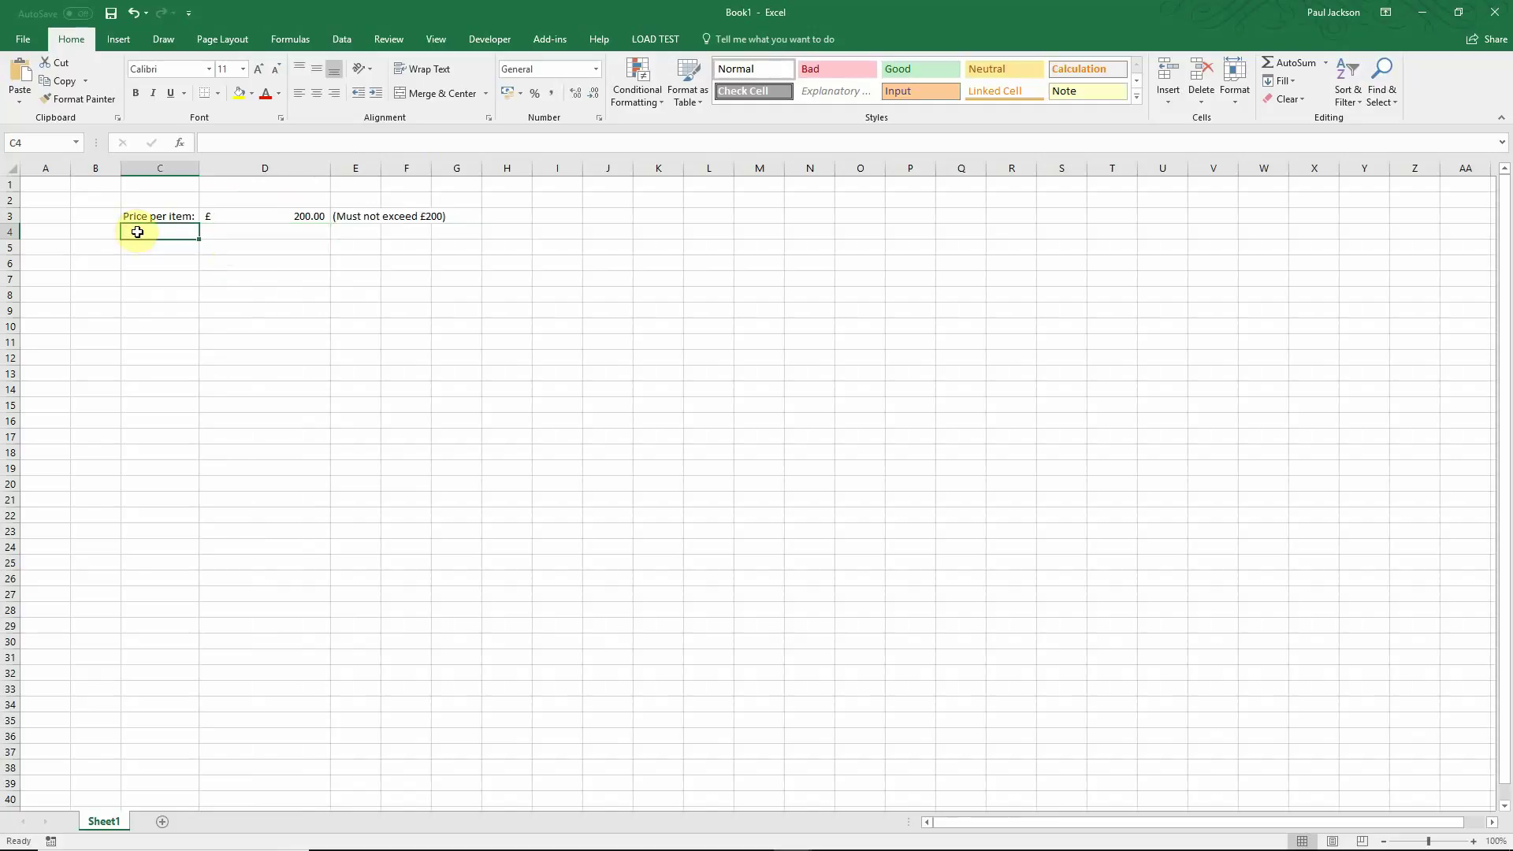
Change the price in D3 to 1000, followed by 1000000
left_click(244, 219)
double_click(244, 219)
type("1000")
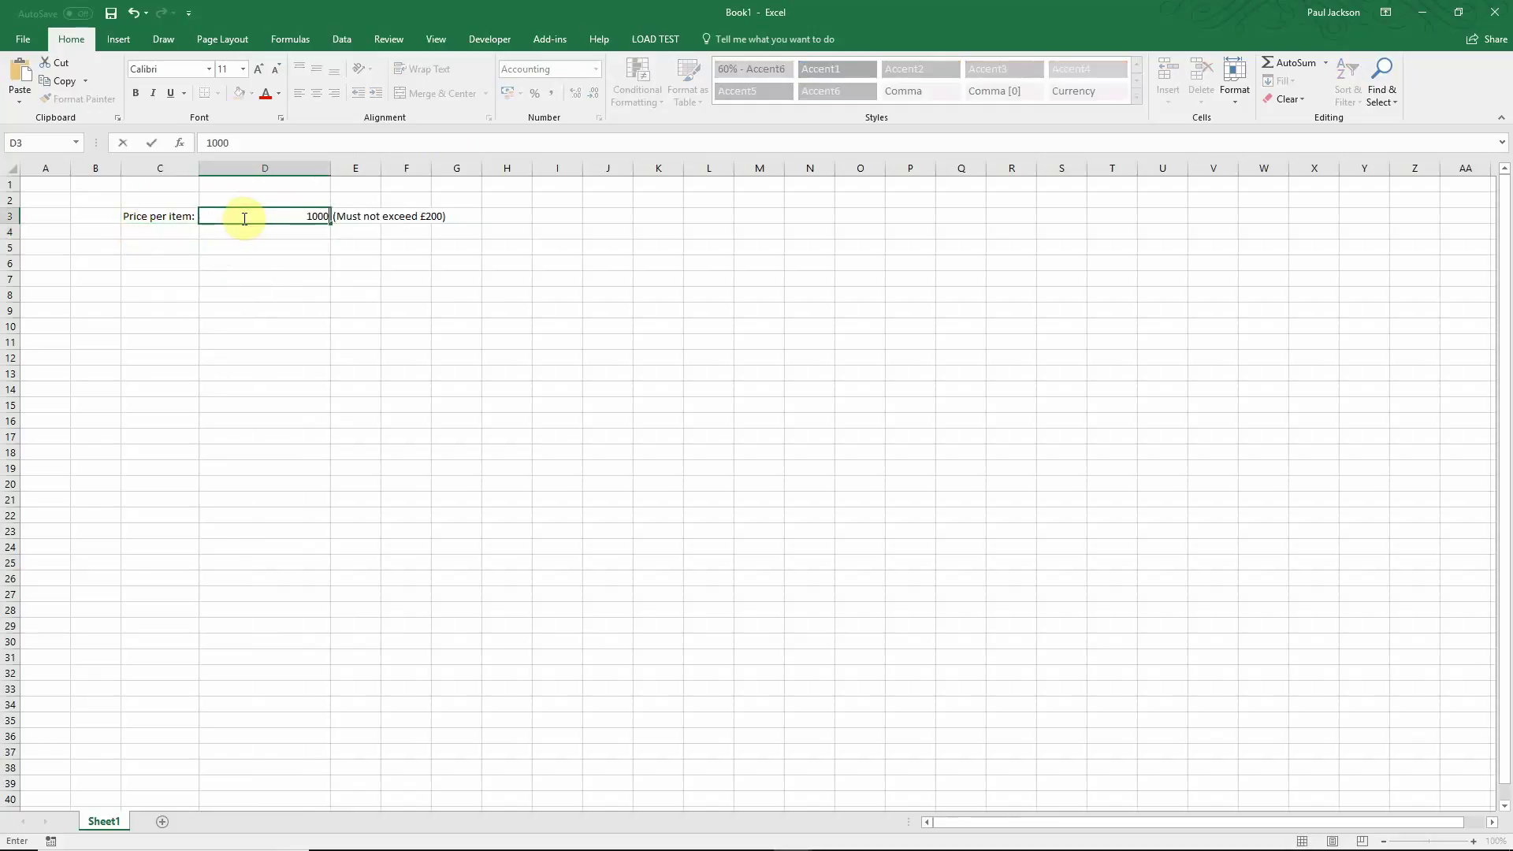
key("Return")
left_click(242, 218)
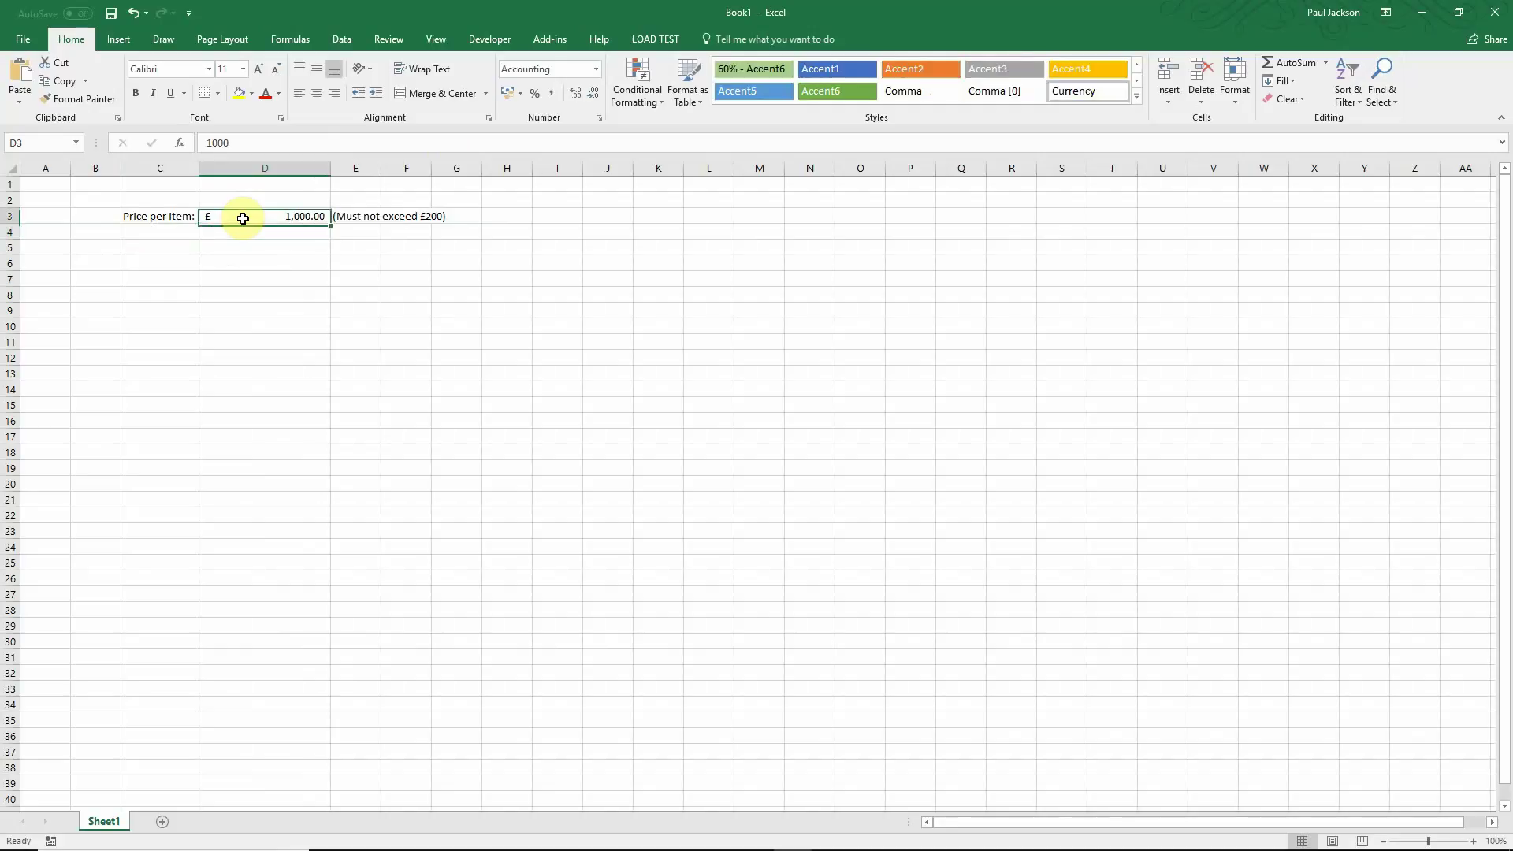
double_click(245, 220)
type("000")
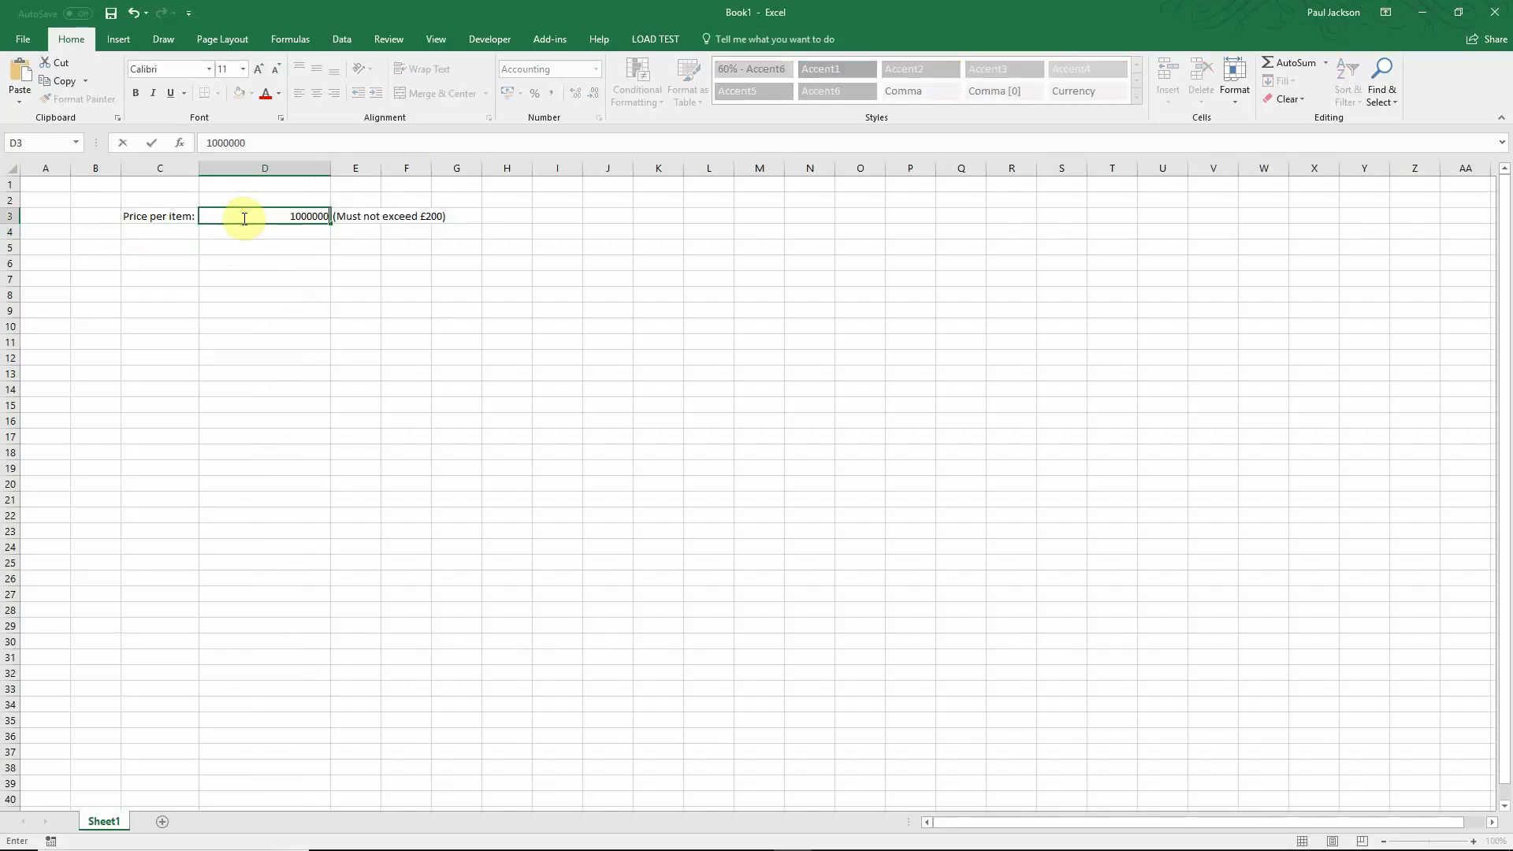
key("Return")
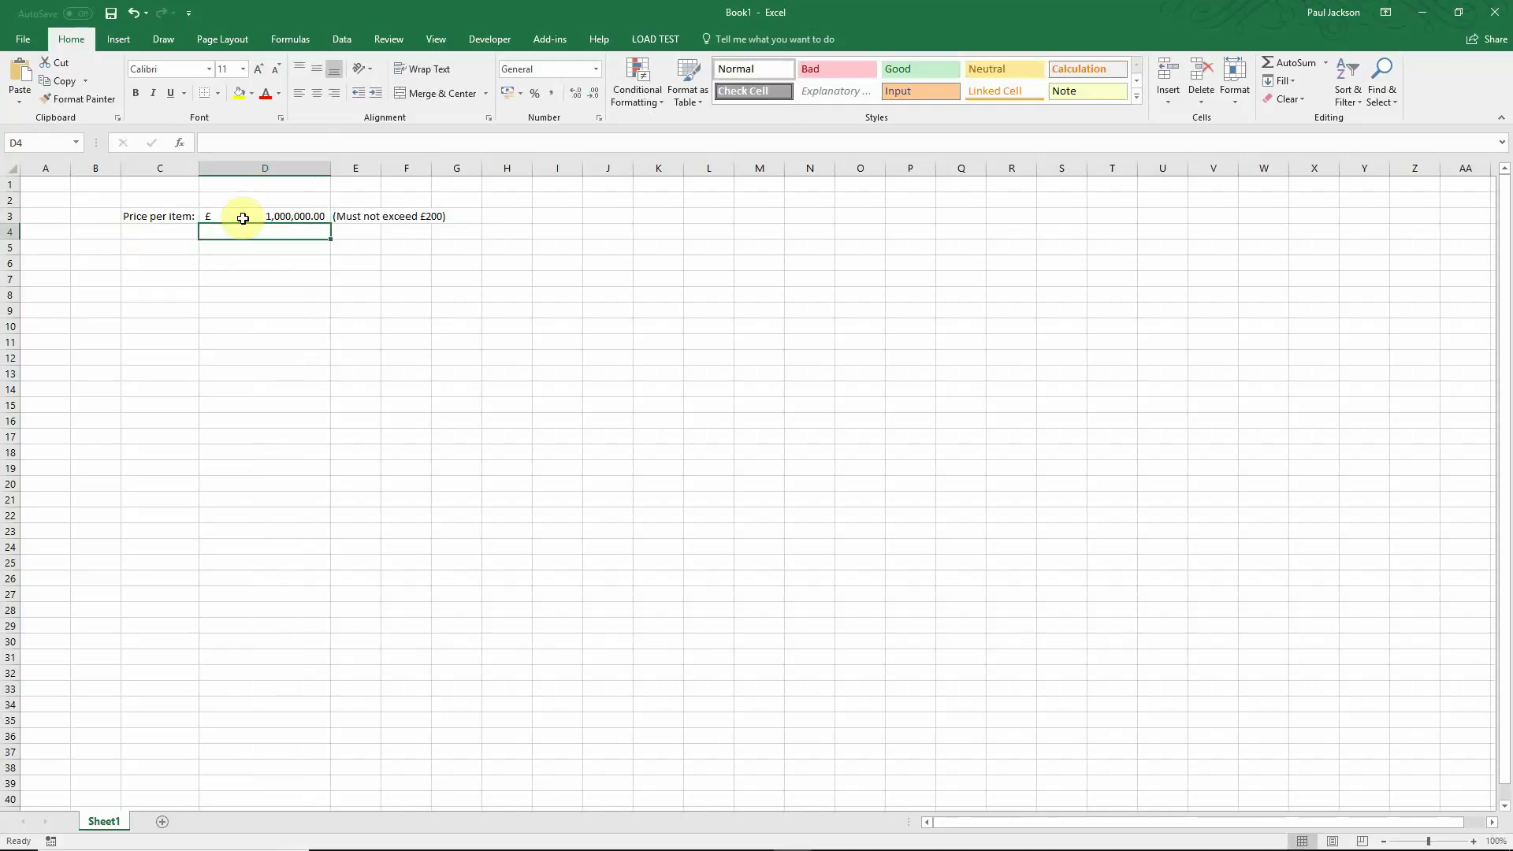
Open data validation for the price cell D3 and examine its input message and error alert options
left_click(243, 218)
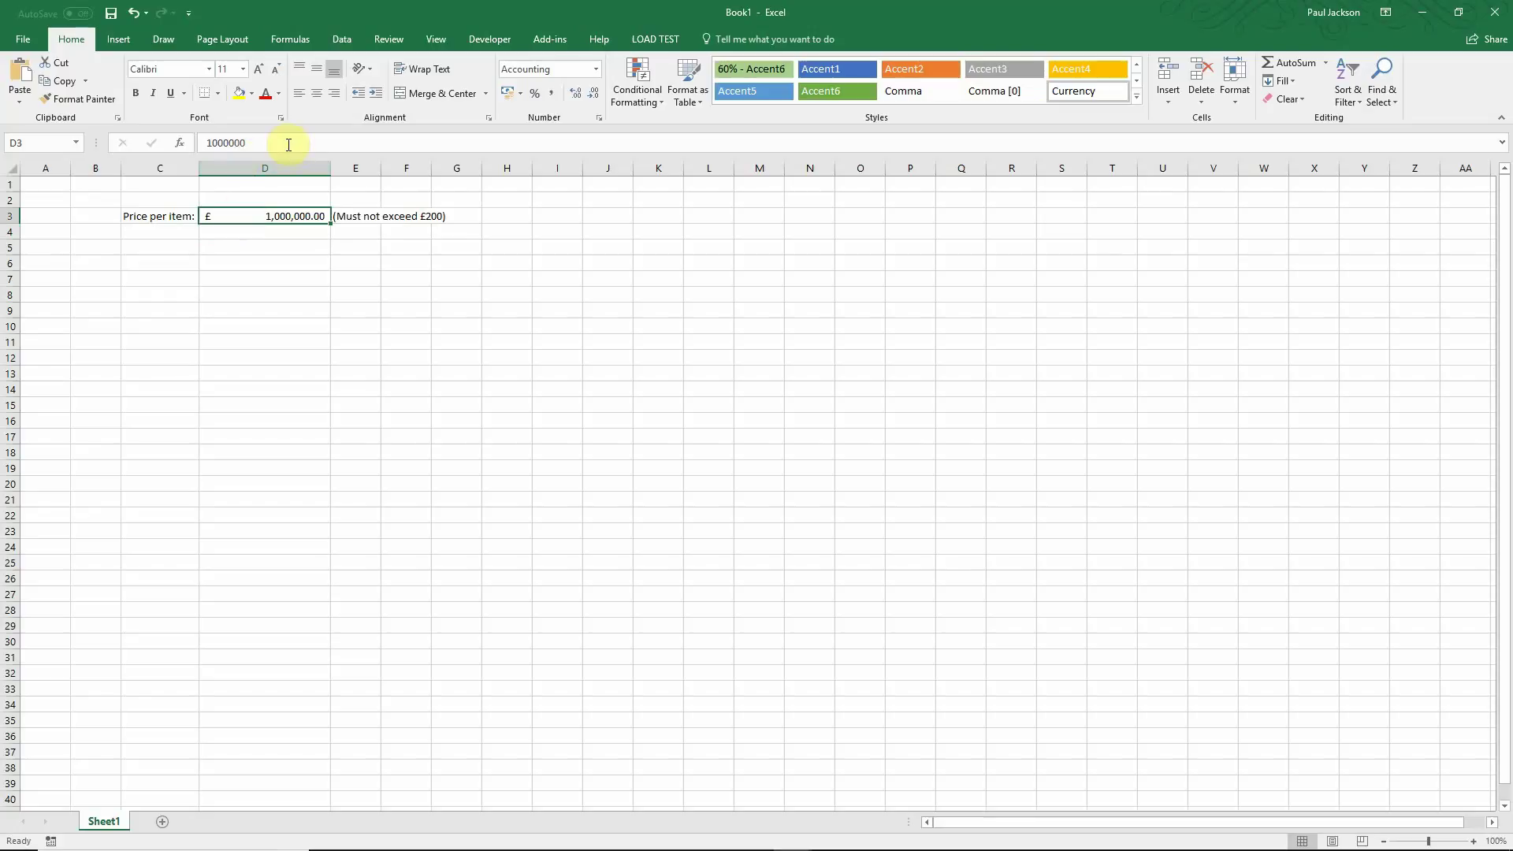
left_click(341, 41)
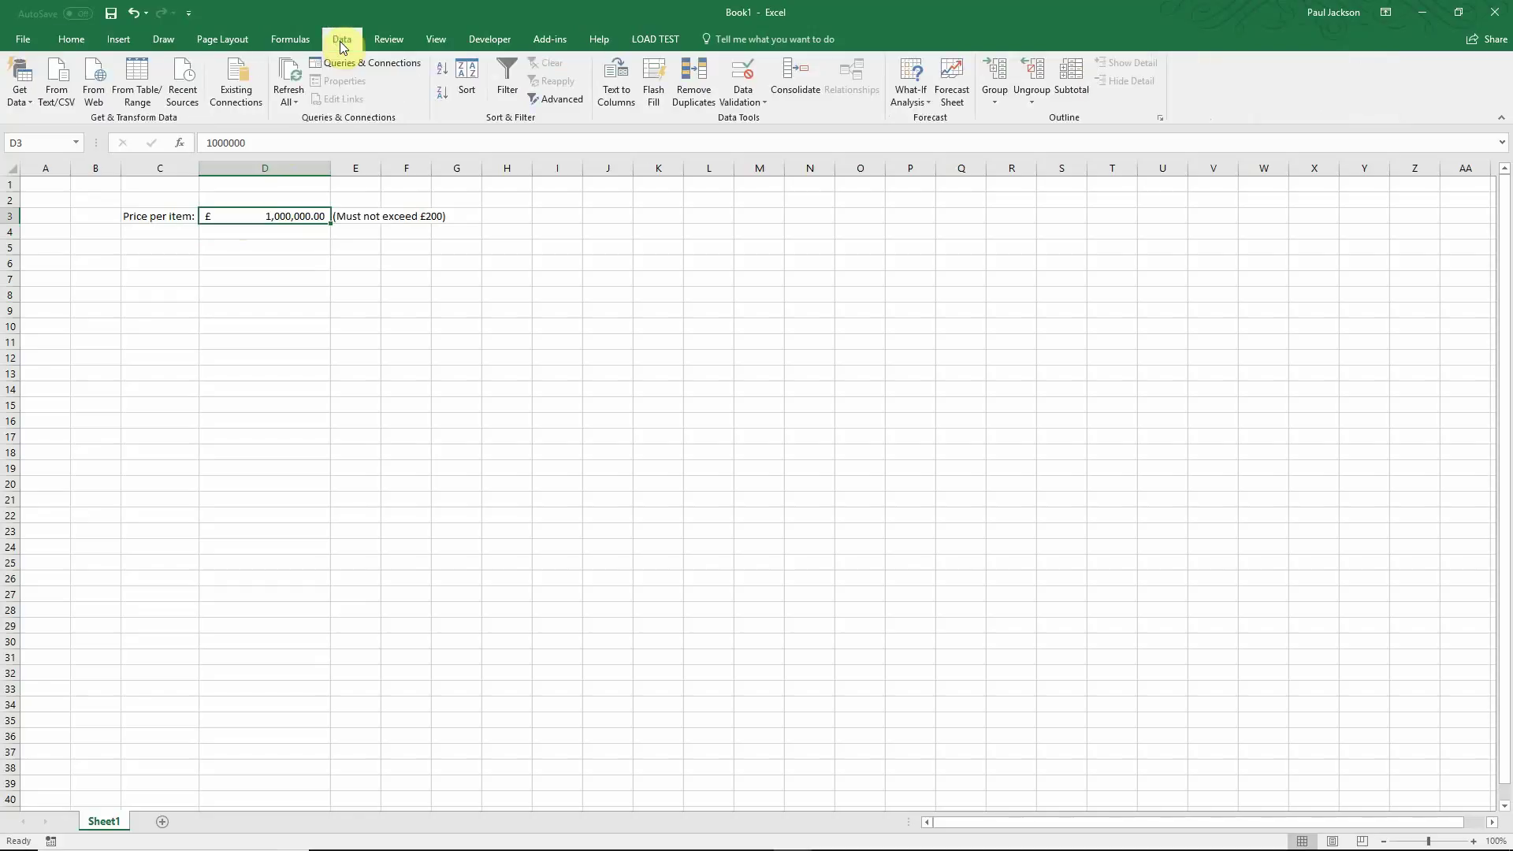
left_click(742, 100)
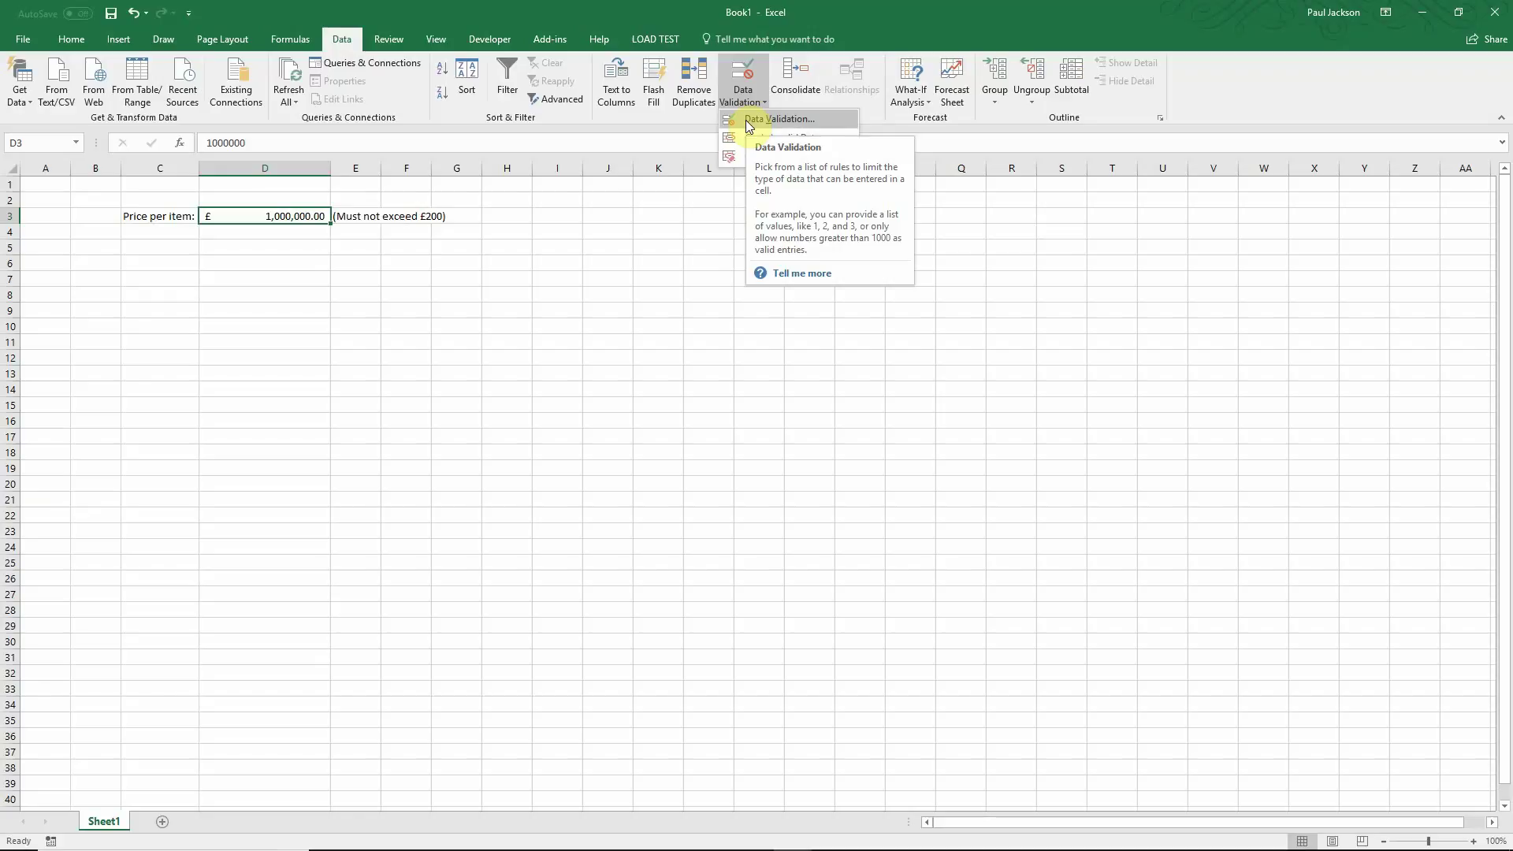
left_click(754, 119)
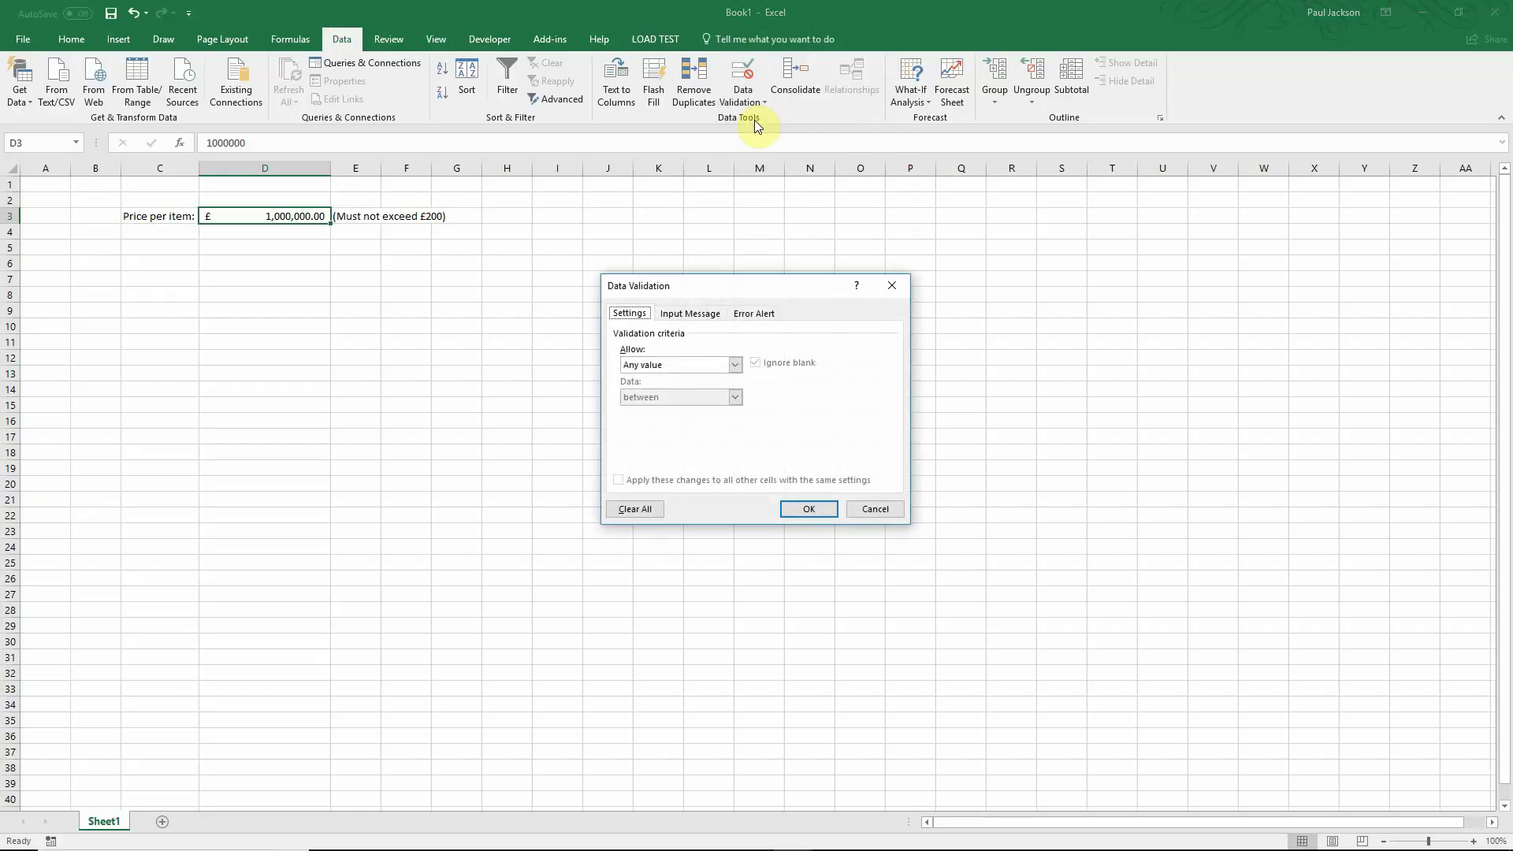
left_click(674, 314)
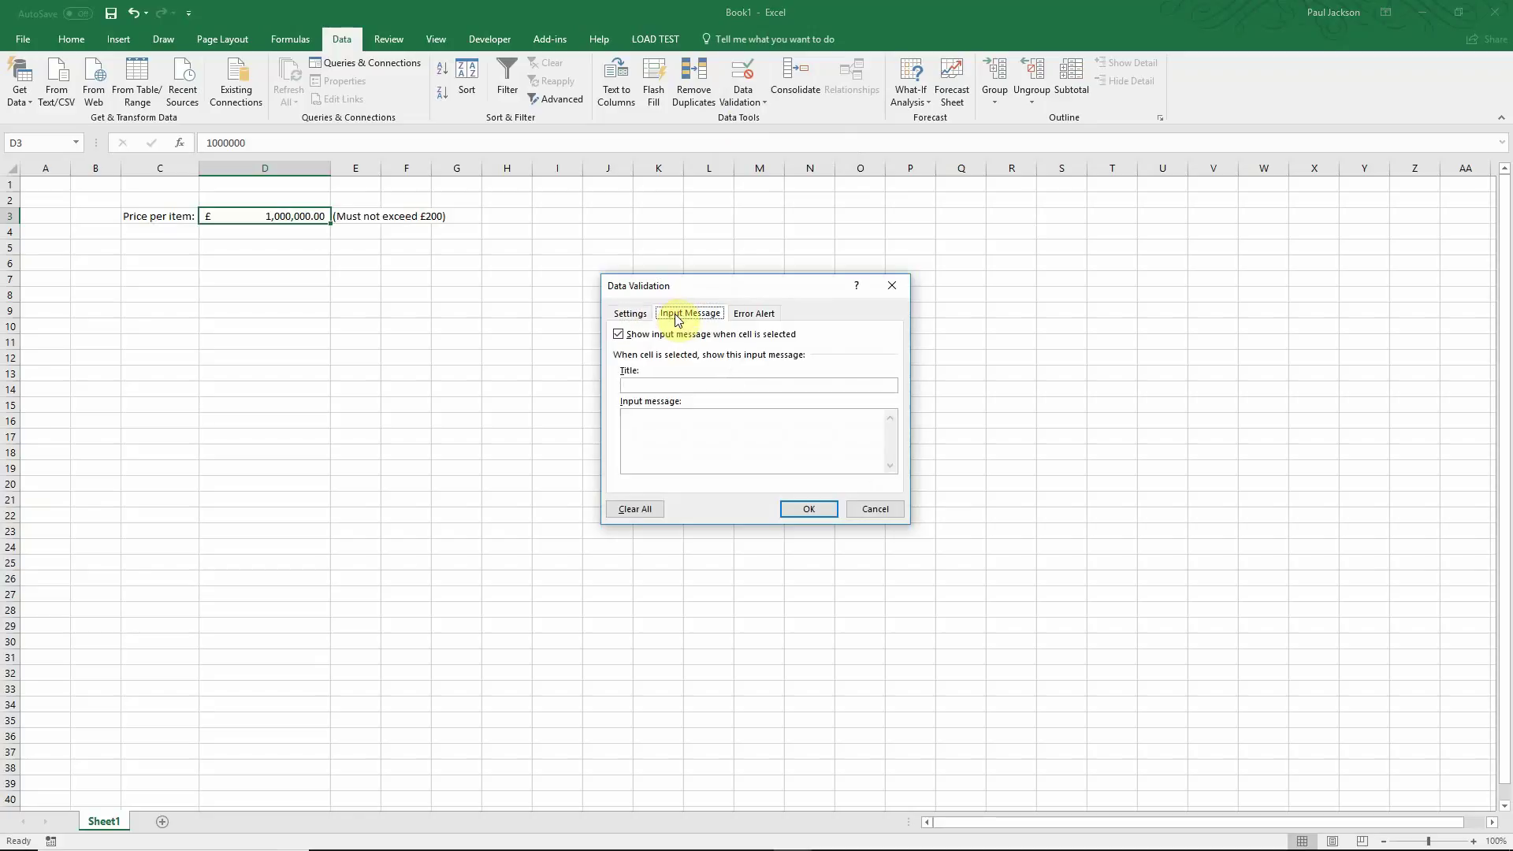
left_click(754, 313)
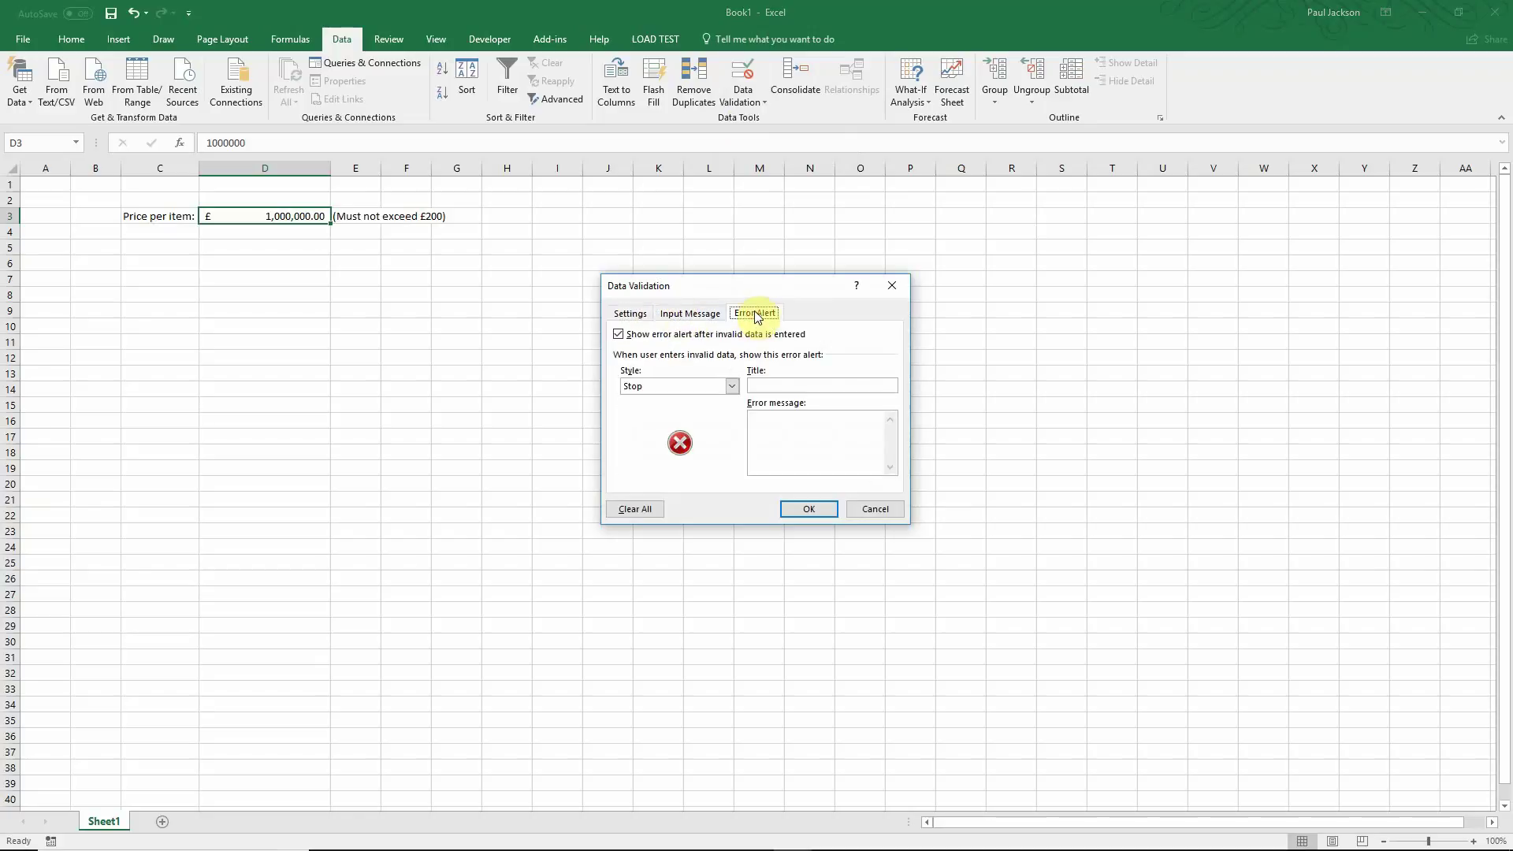
left_click(630, 315)
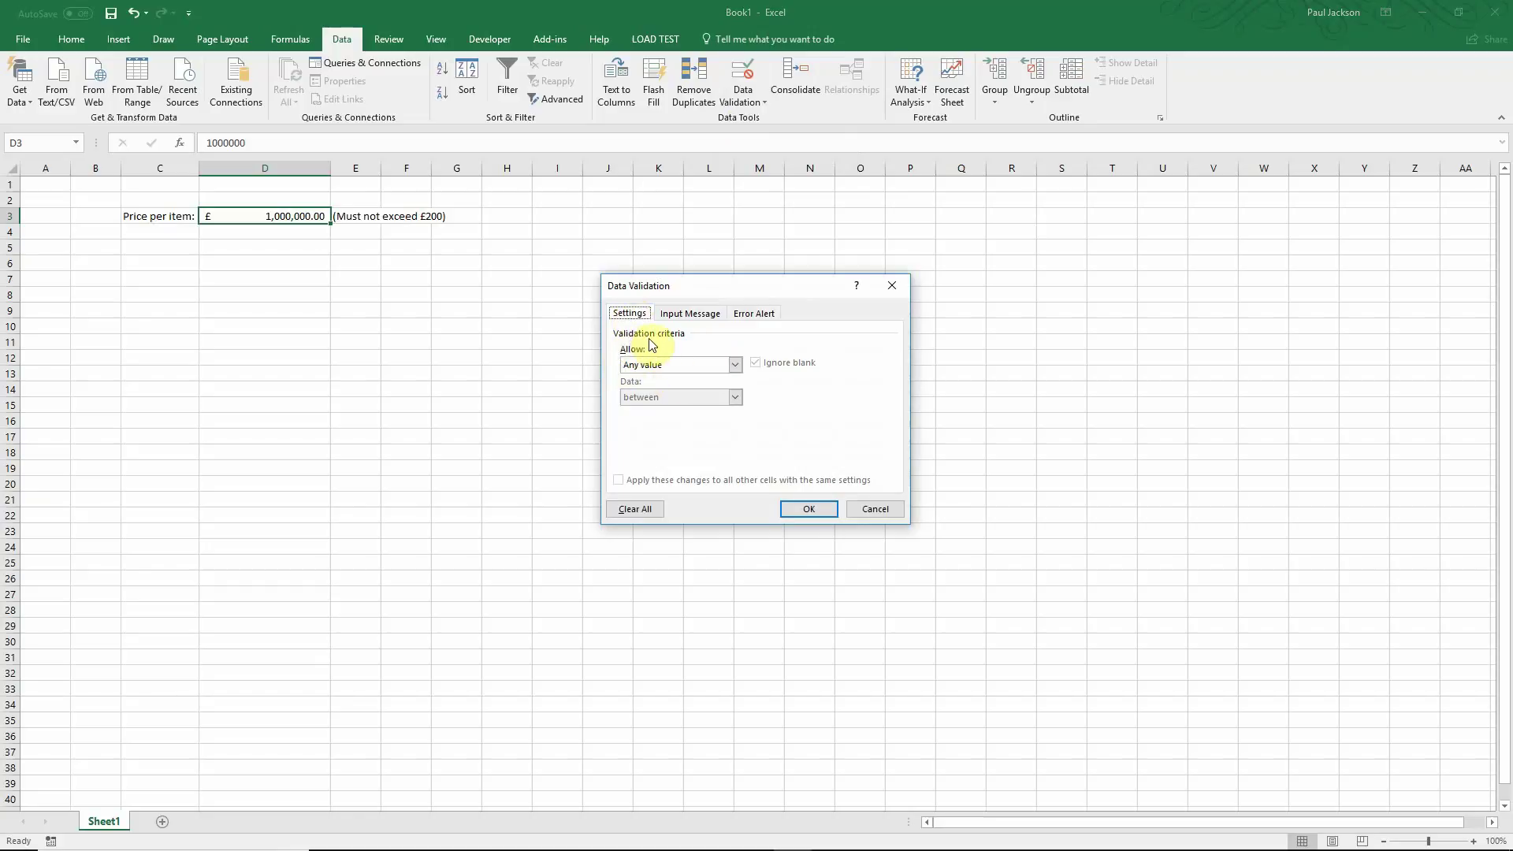
Restrict cell D3 to whole numbers between 0 and 200 and apply the validation rule
left_click(734, 366)
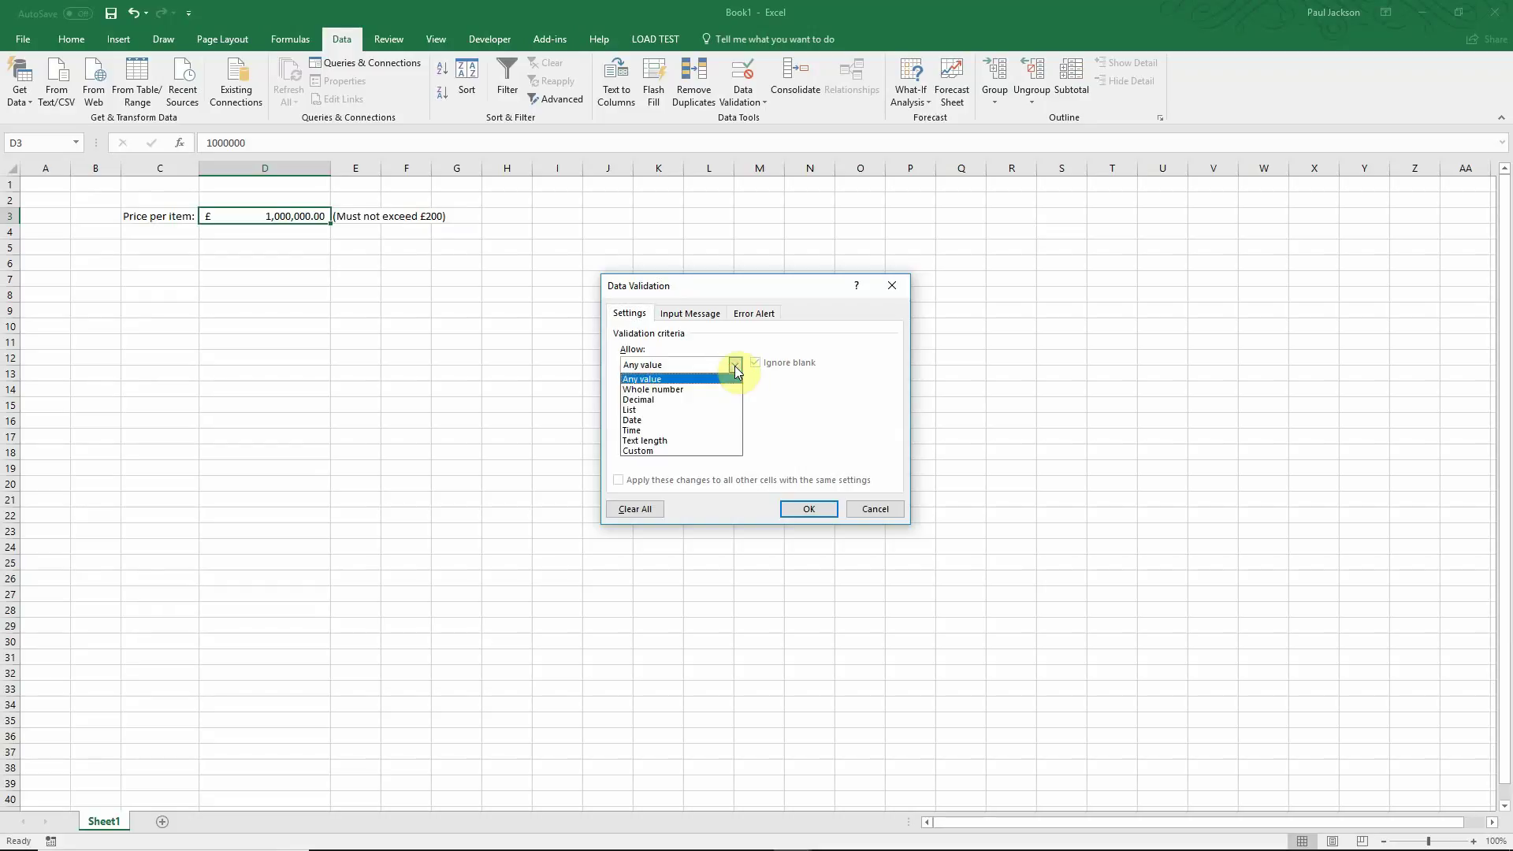
left_click(734, 364)
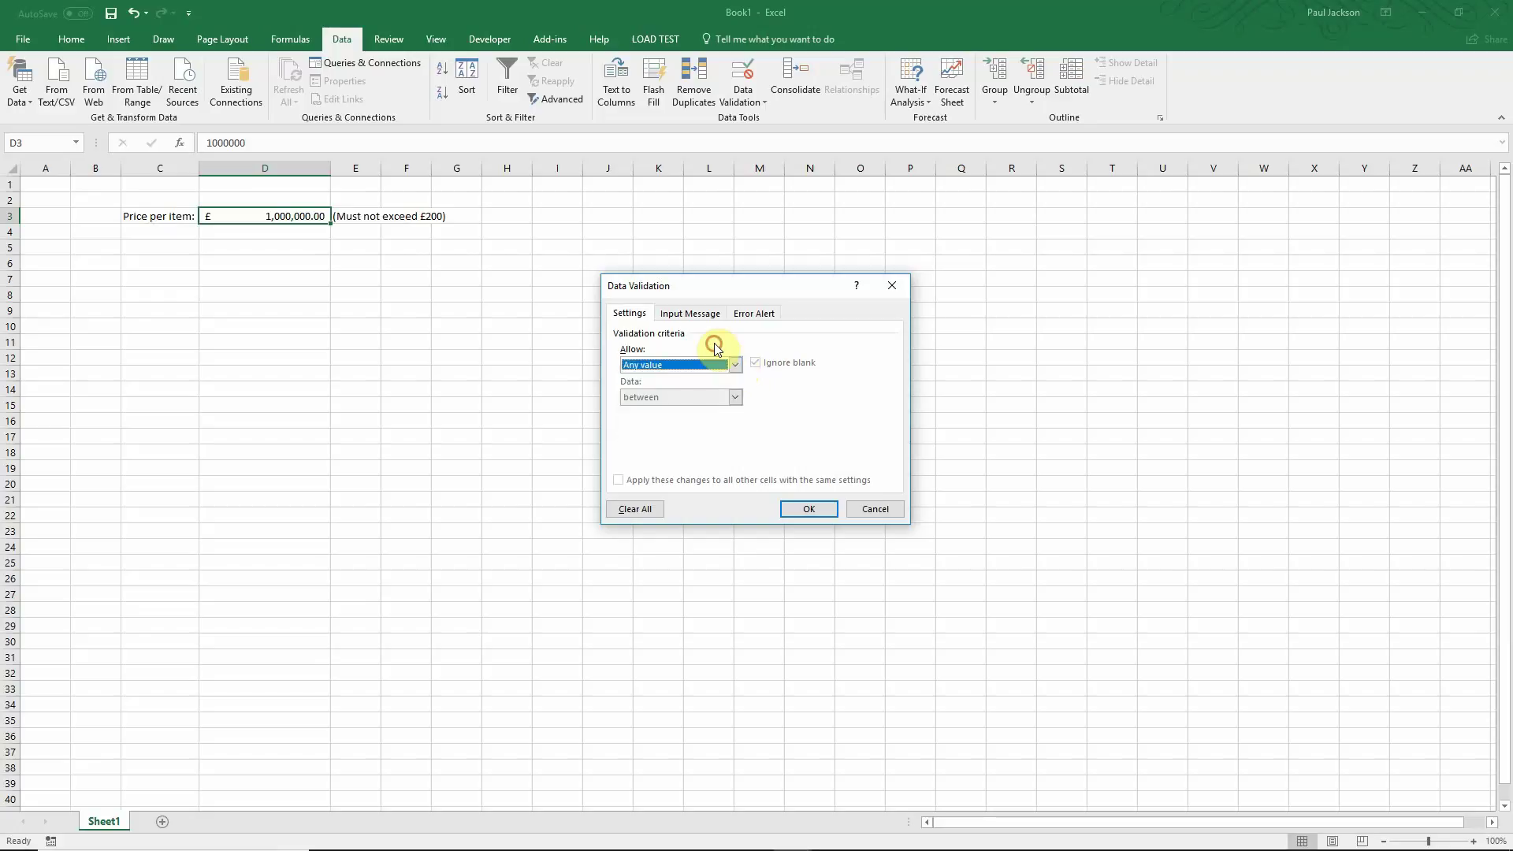
left_click(723, 366)
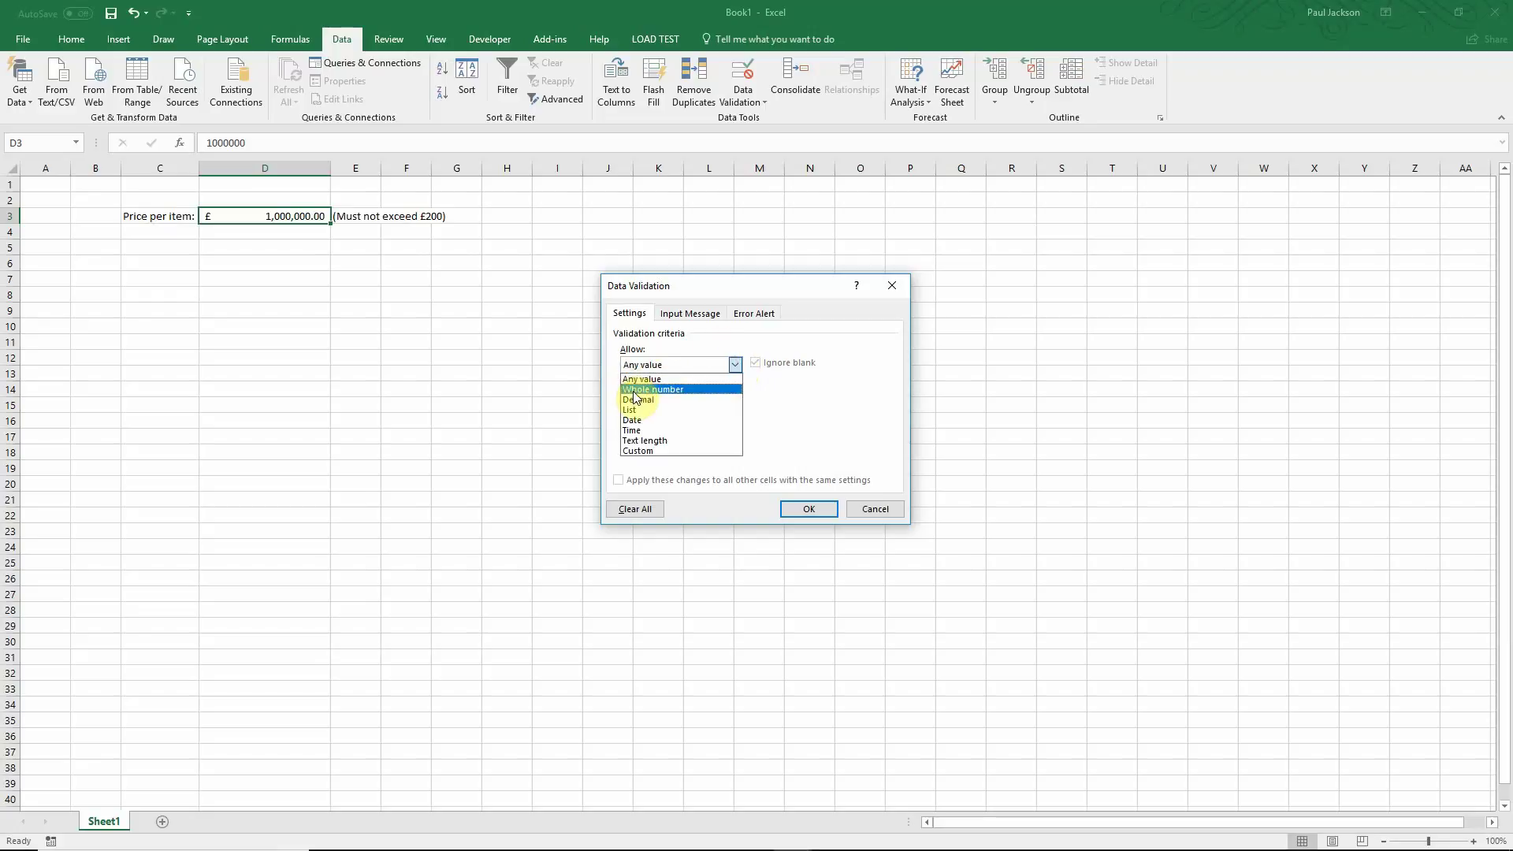
left_click(635, 391)
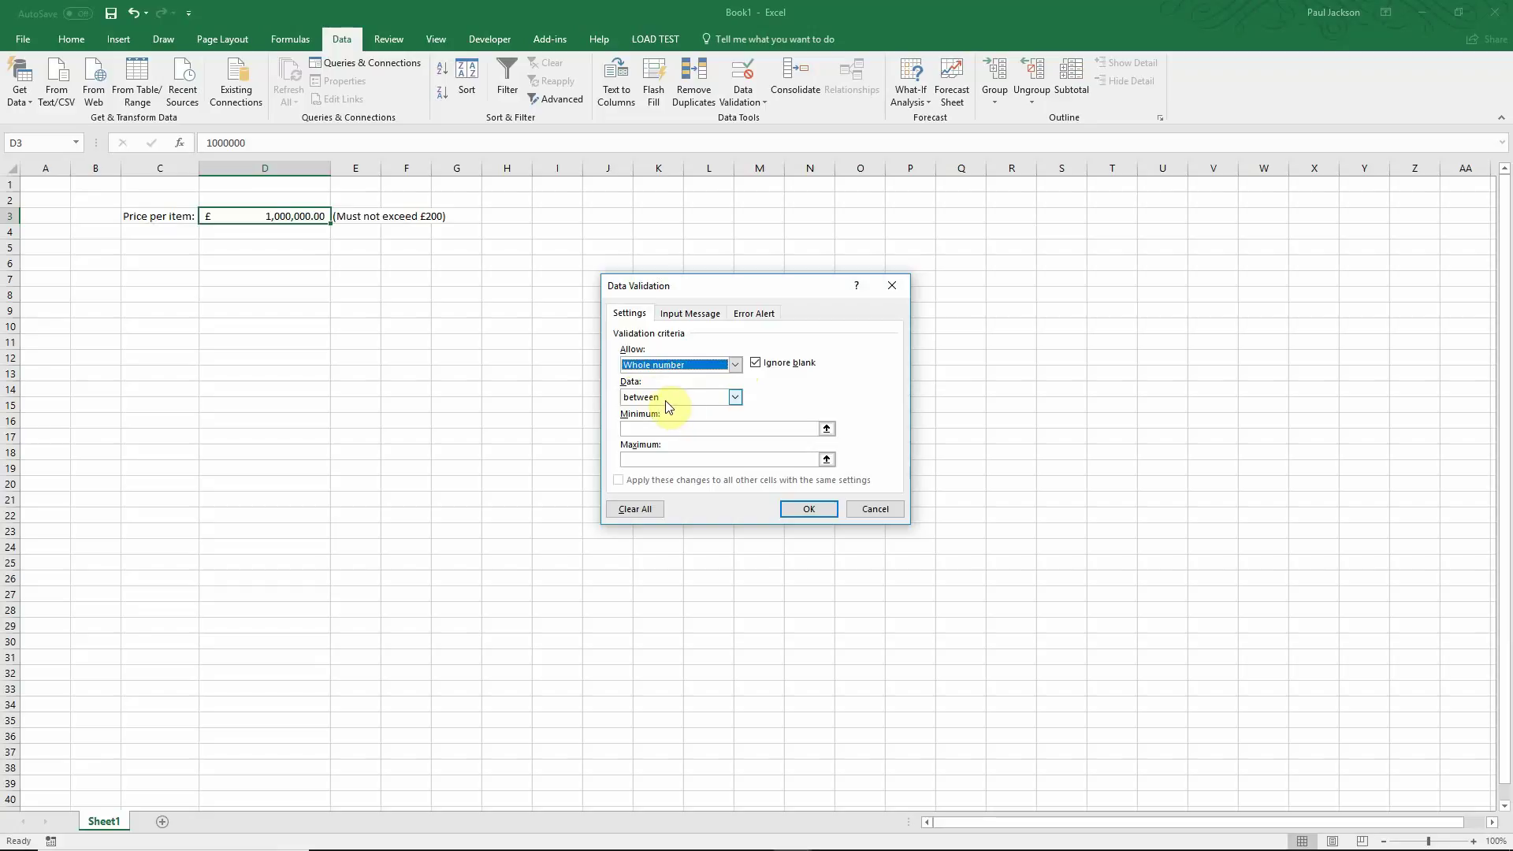
left_click(642, 427)
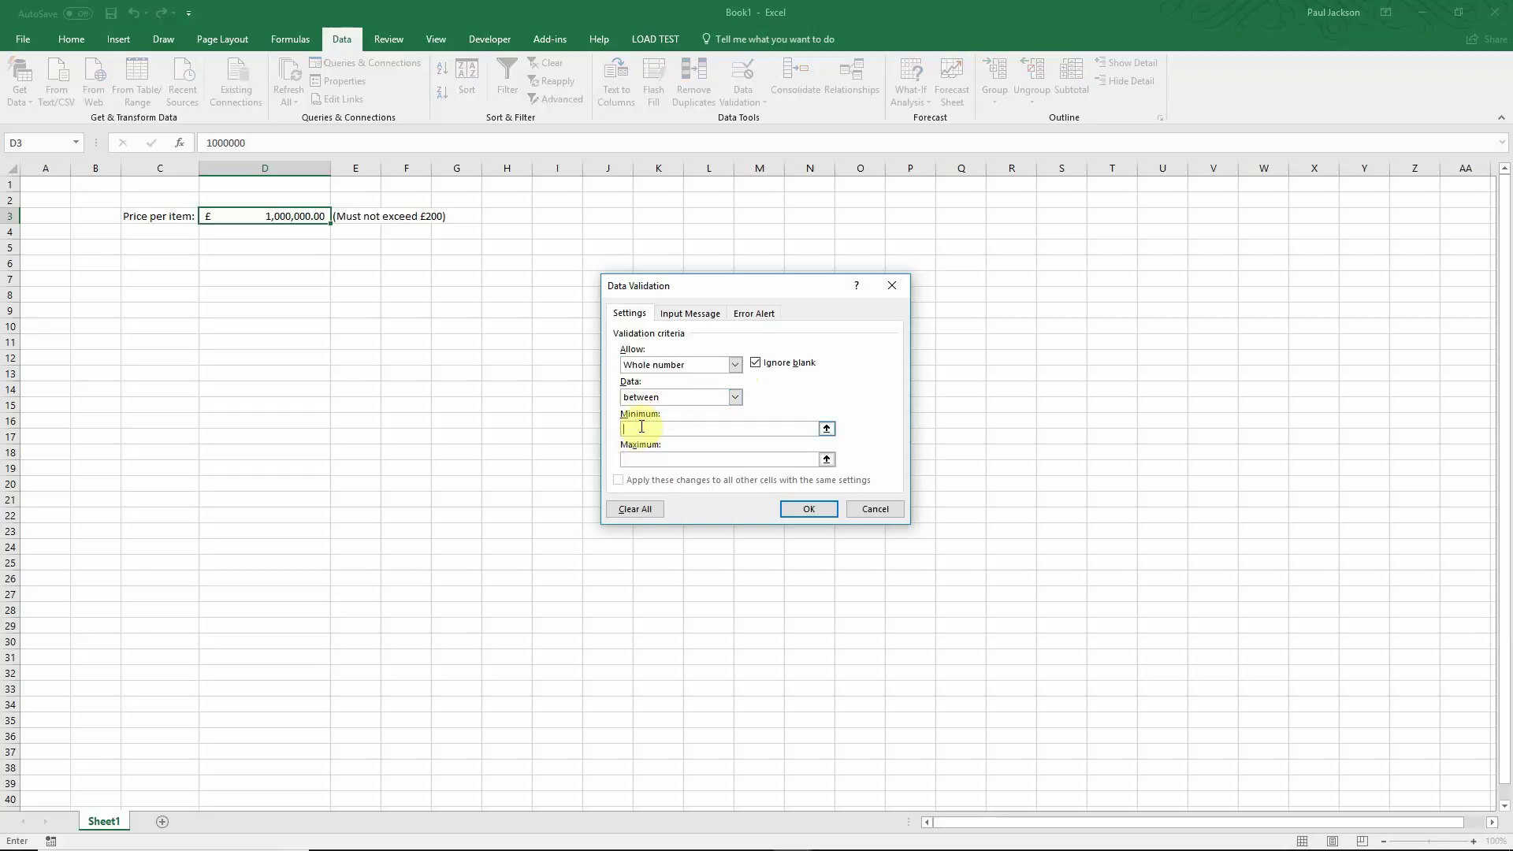
type("0")
left_click(659, 456)
type("2")
left_click(814, 508)
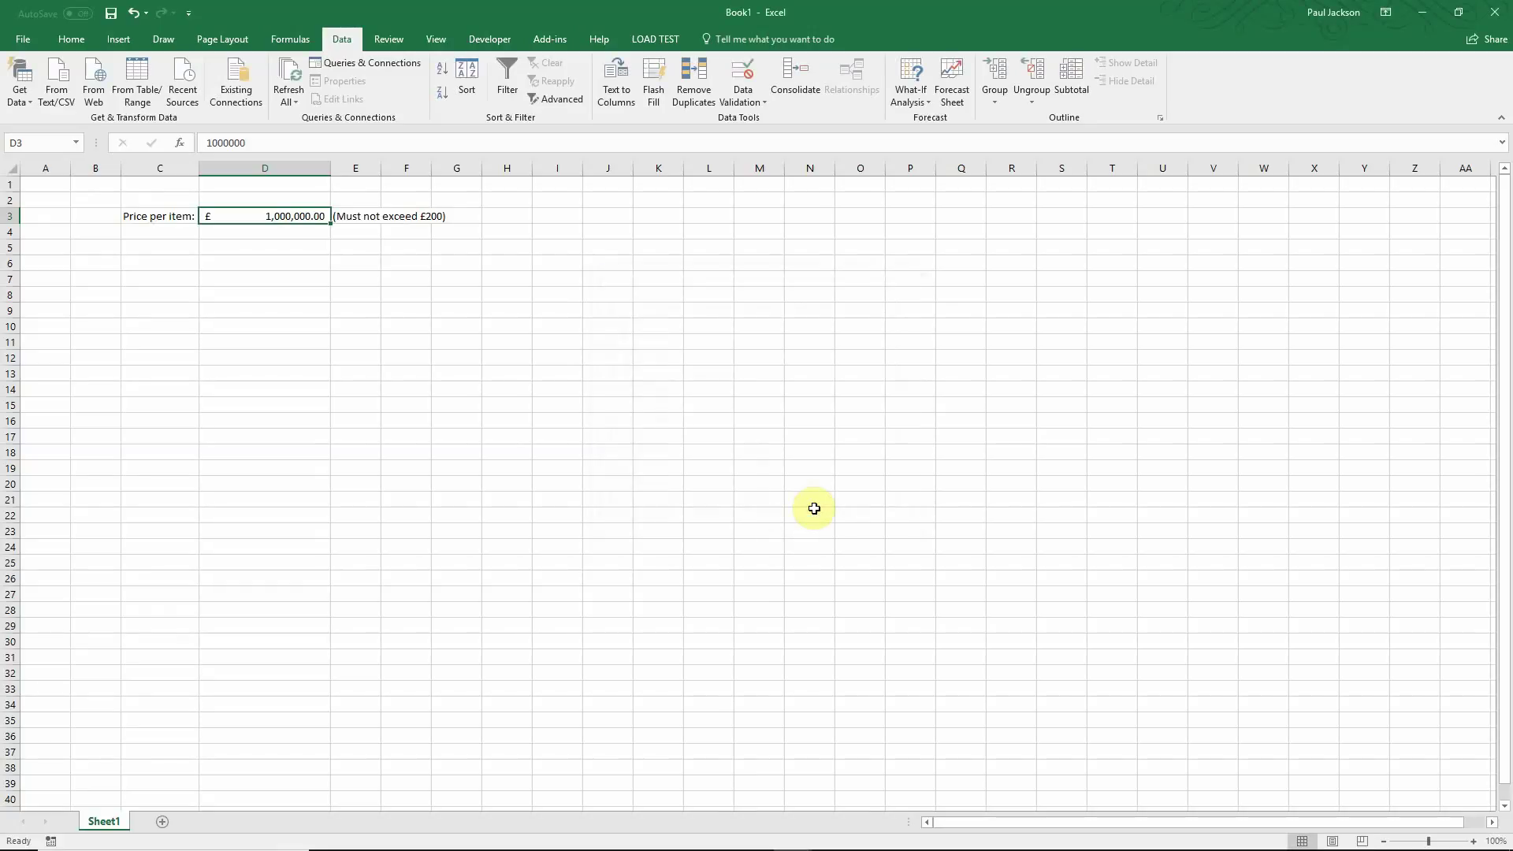
Clear the existing price from cell D3
key("Delete")
left_click(265, 232)
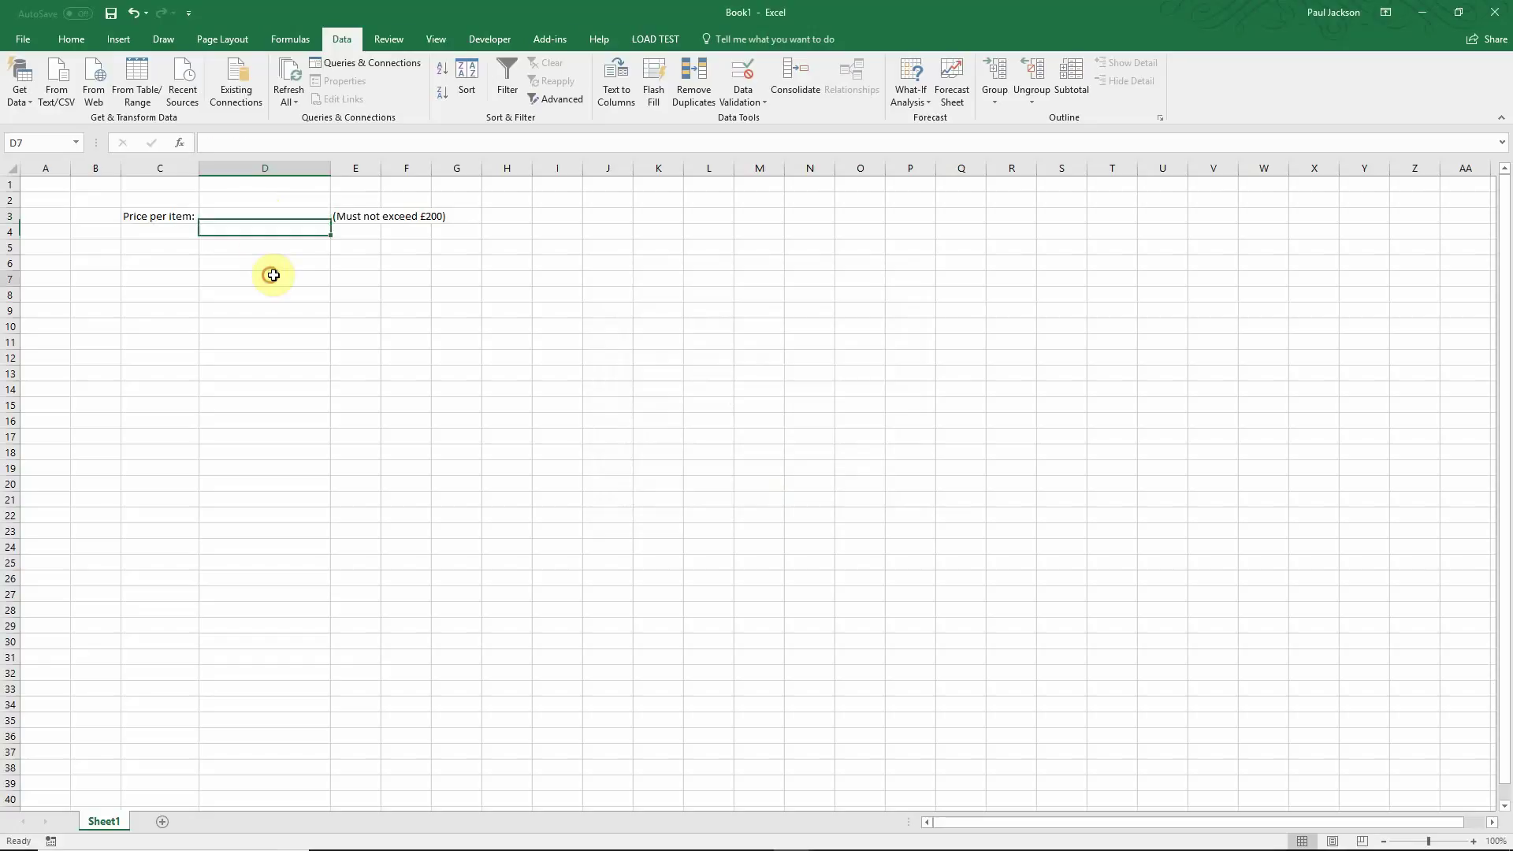
left_click(270, 279)
Review the validation criteria set for the price cell D3 and close the dialog
left_click(279, 216)
left_click(752, 98)
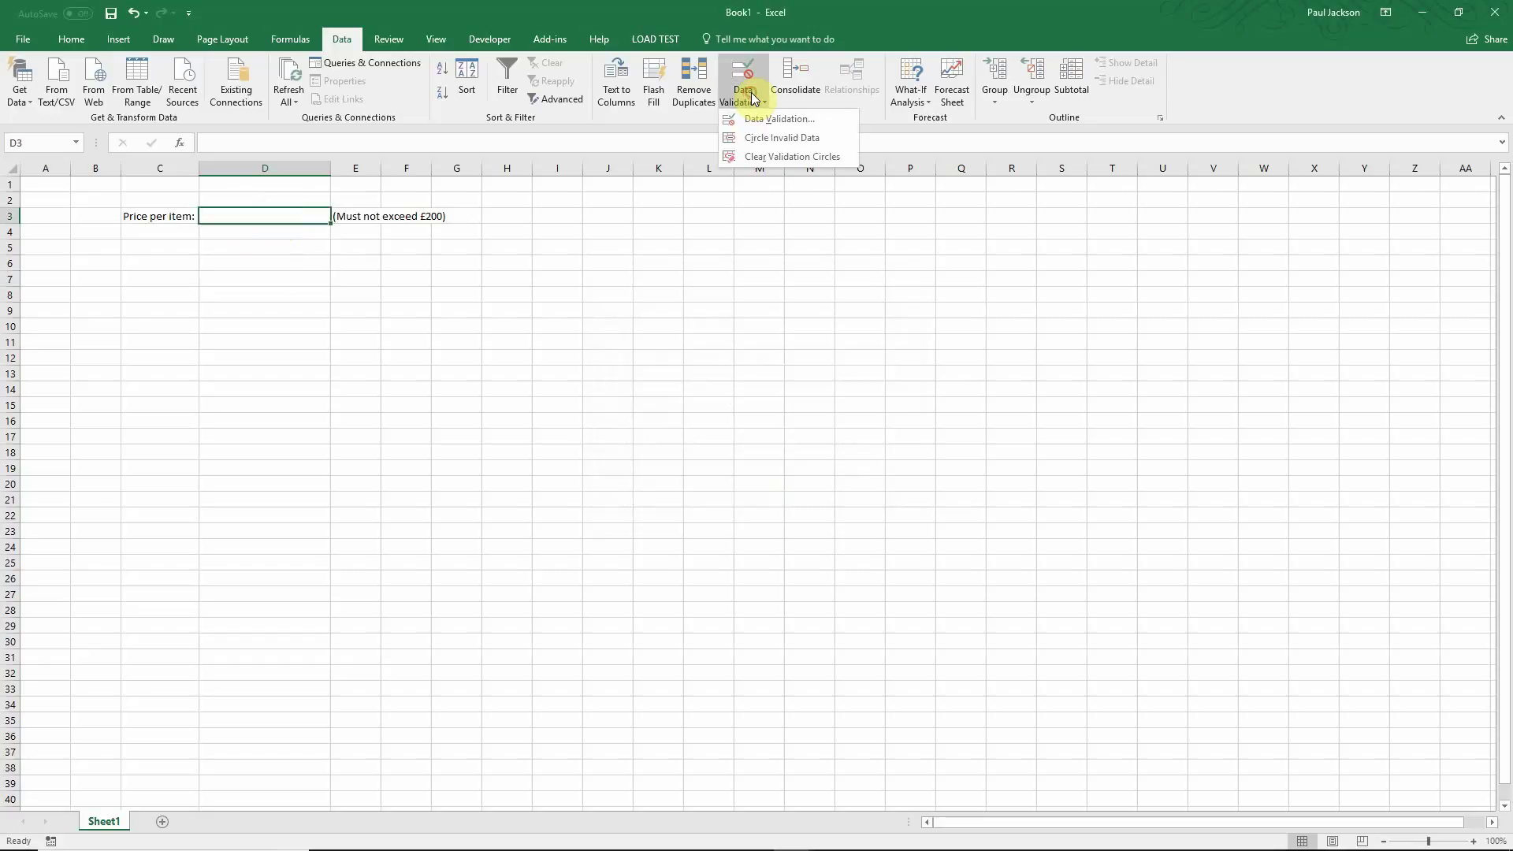
left_click(771, 119)
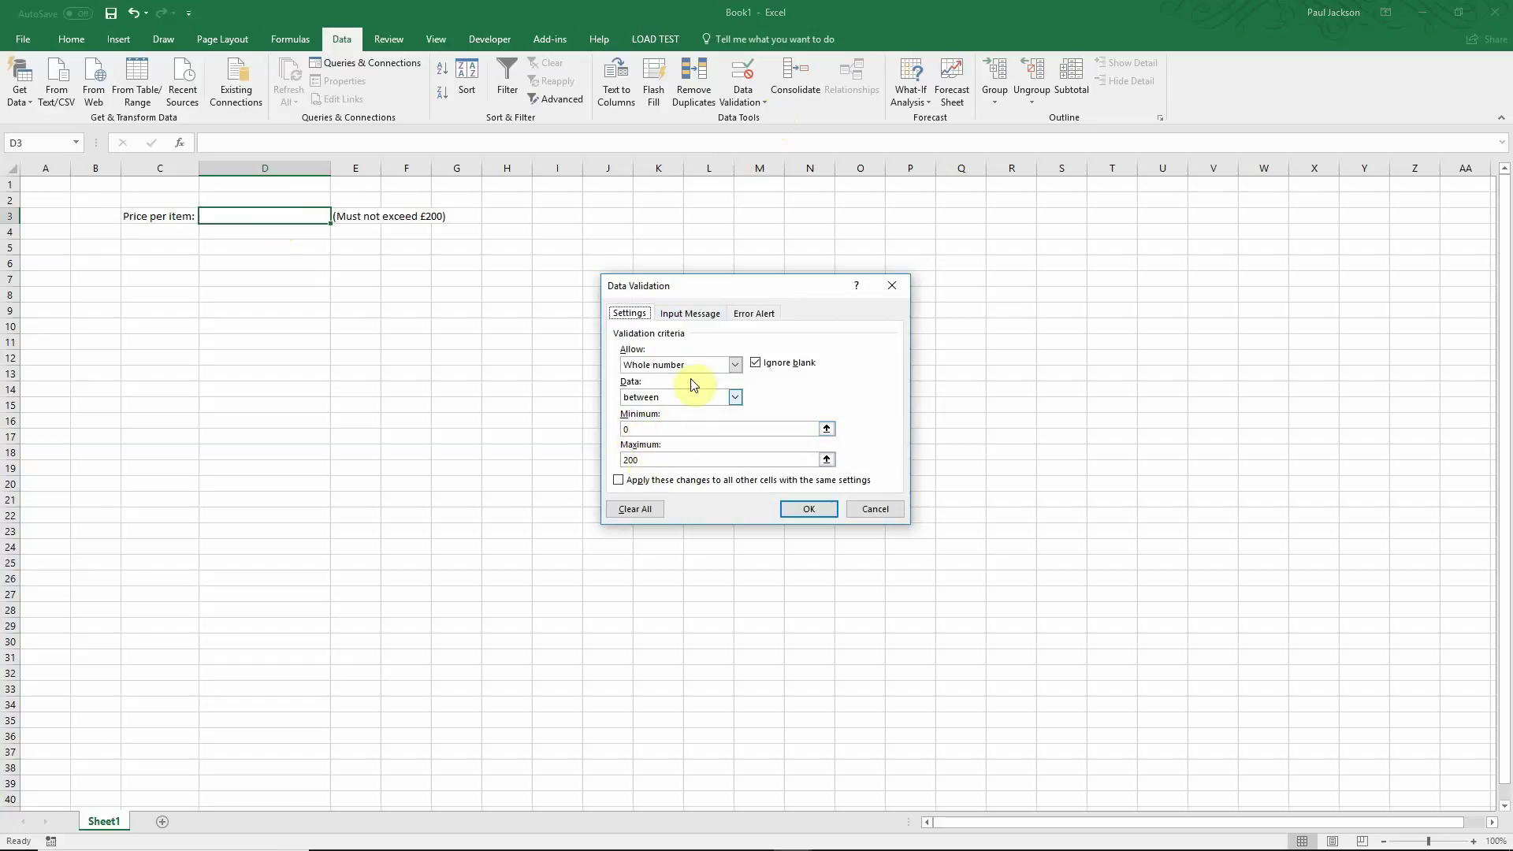
left_click(796, 504)
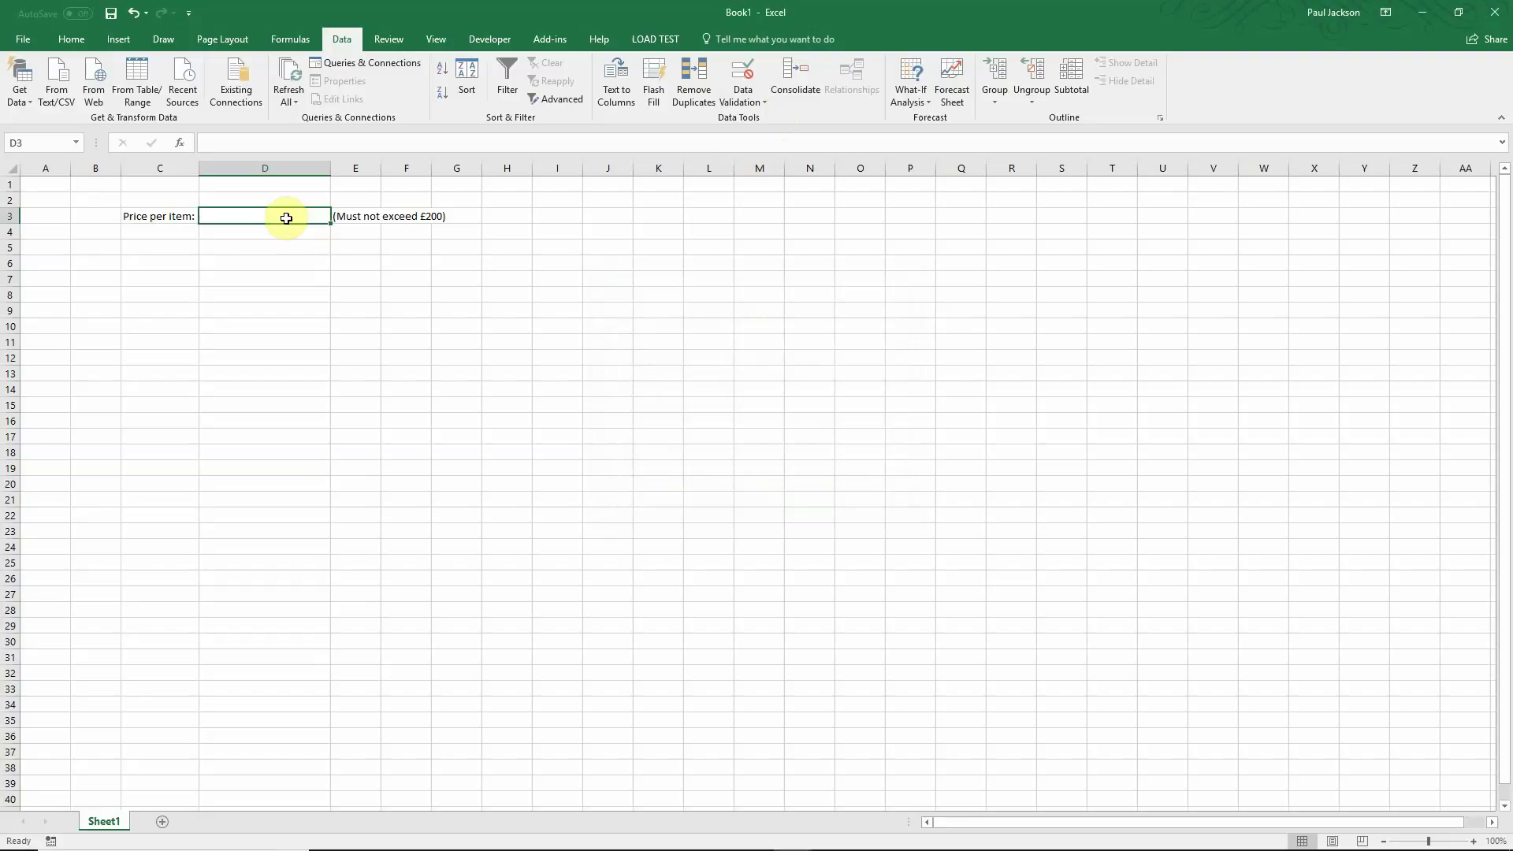
Try to enter 1500 in D3 to test the validation rule, and cancel the entry
type("1500")
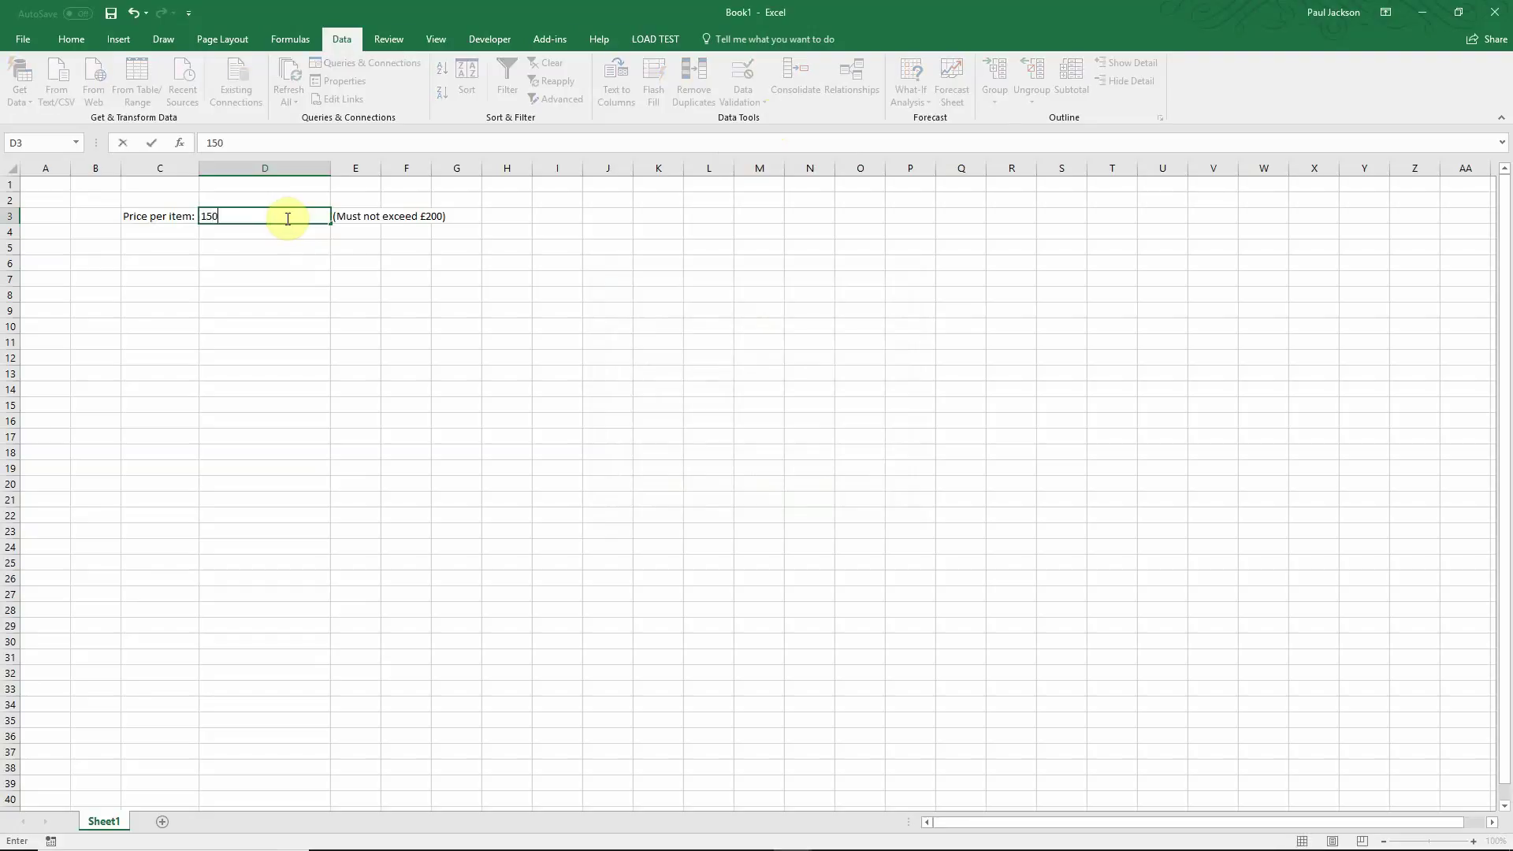
key("Return")
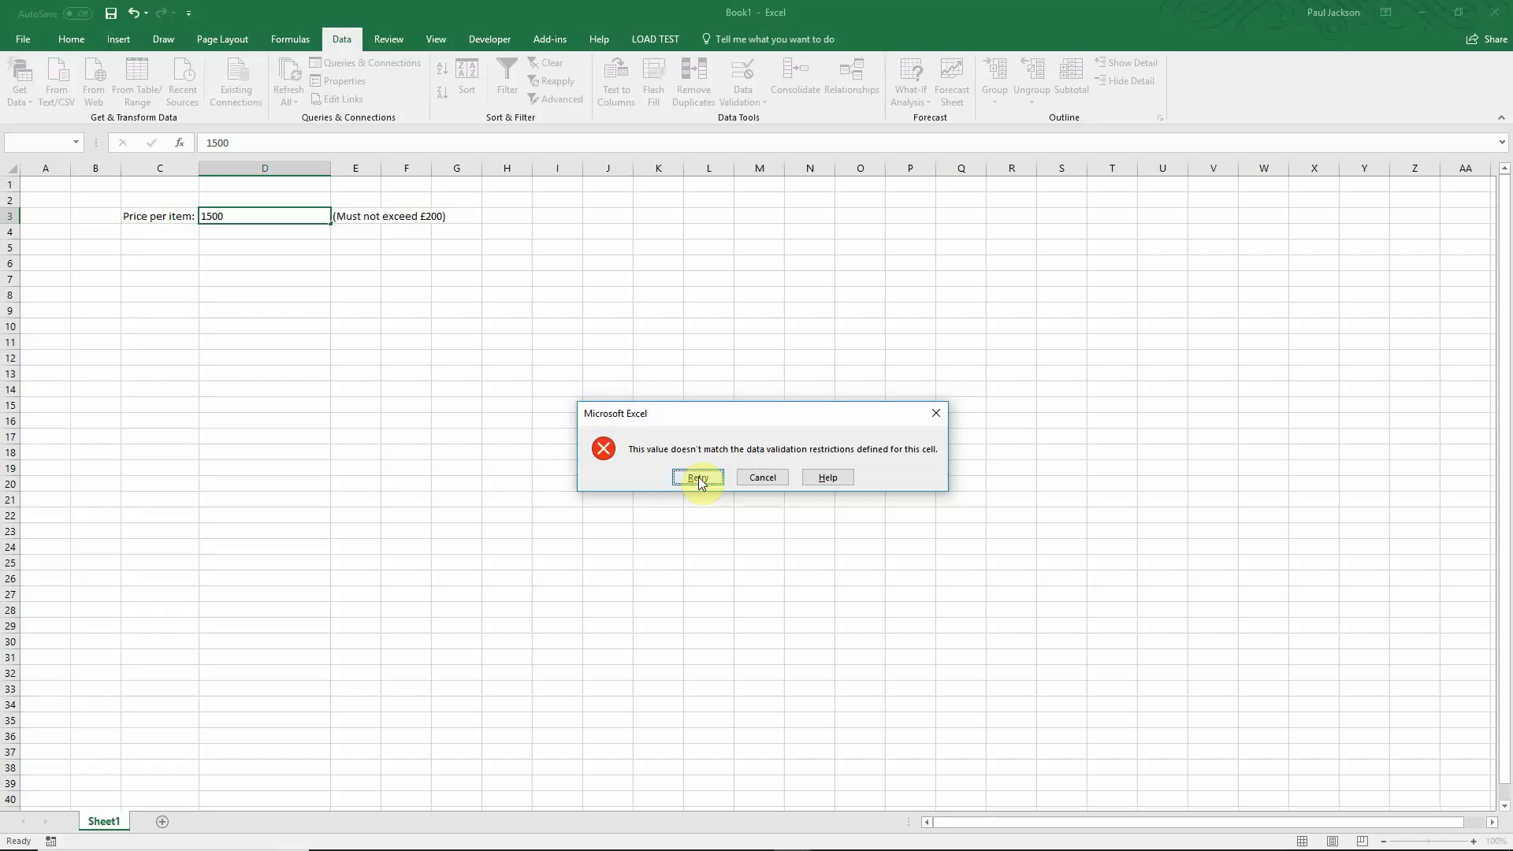
left_click(760, 478)
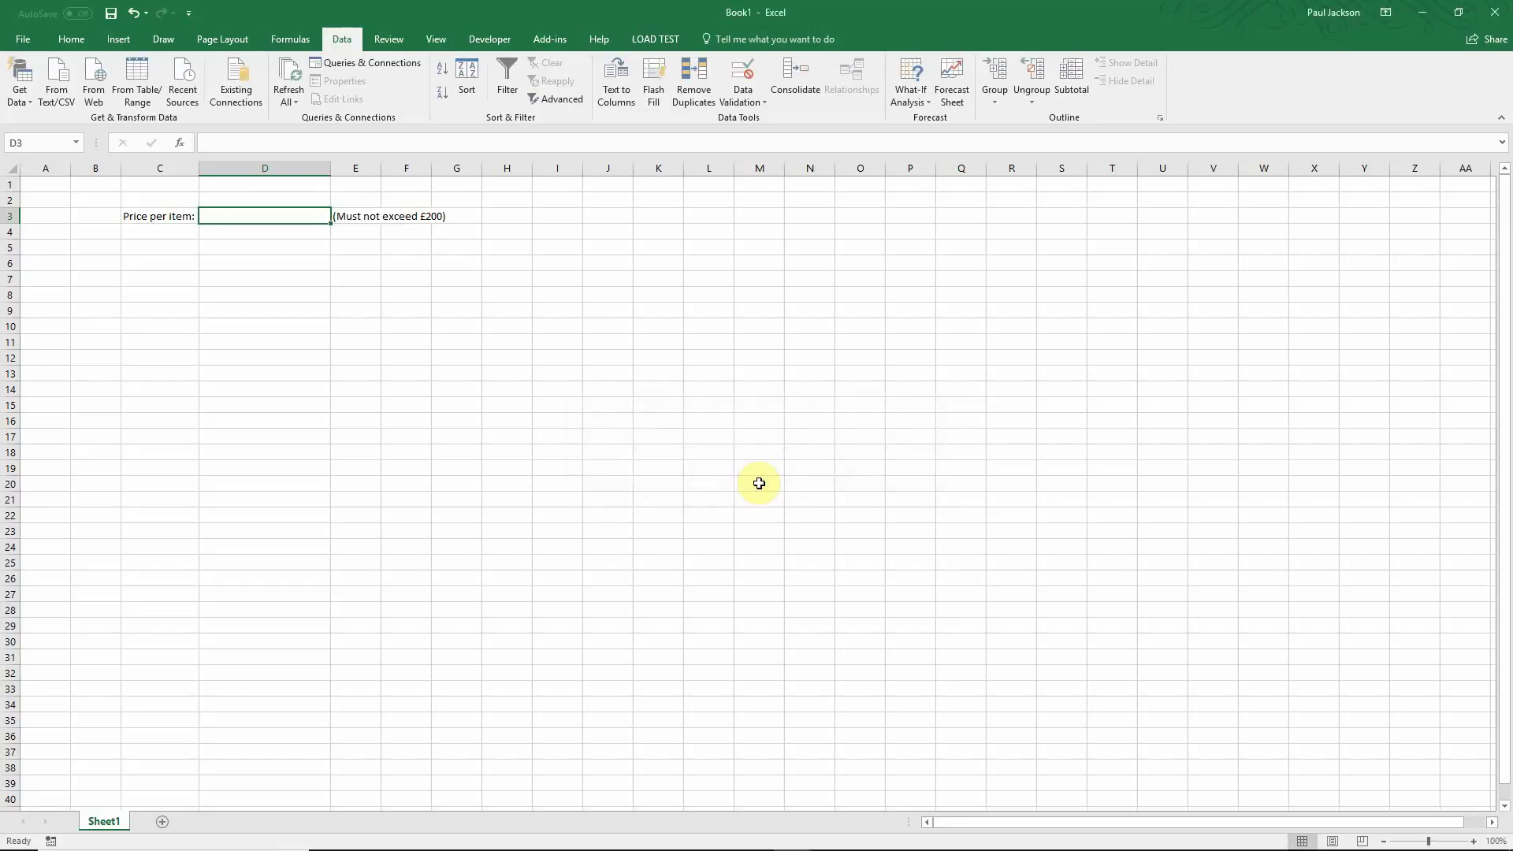
Give D3's data validation an input message titled "Validate user input" reading "Enter a value that does not exceed £200."
left_click(740, 94)
left_click(747, 125)
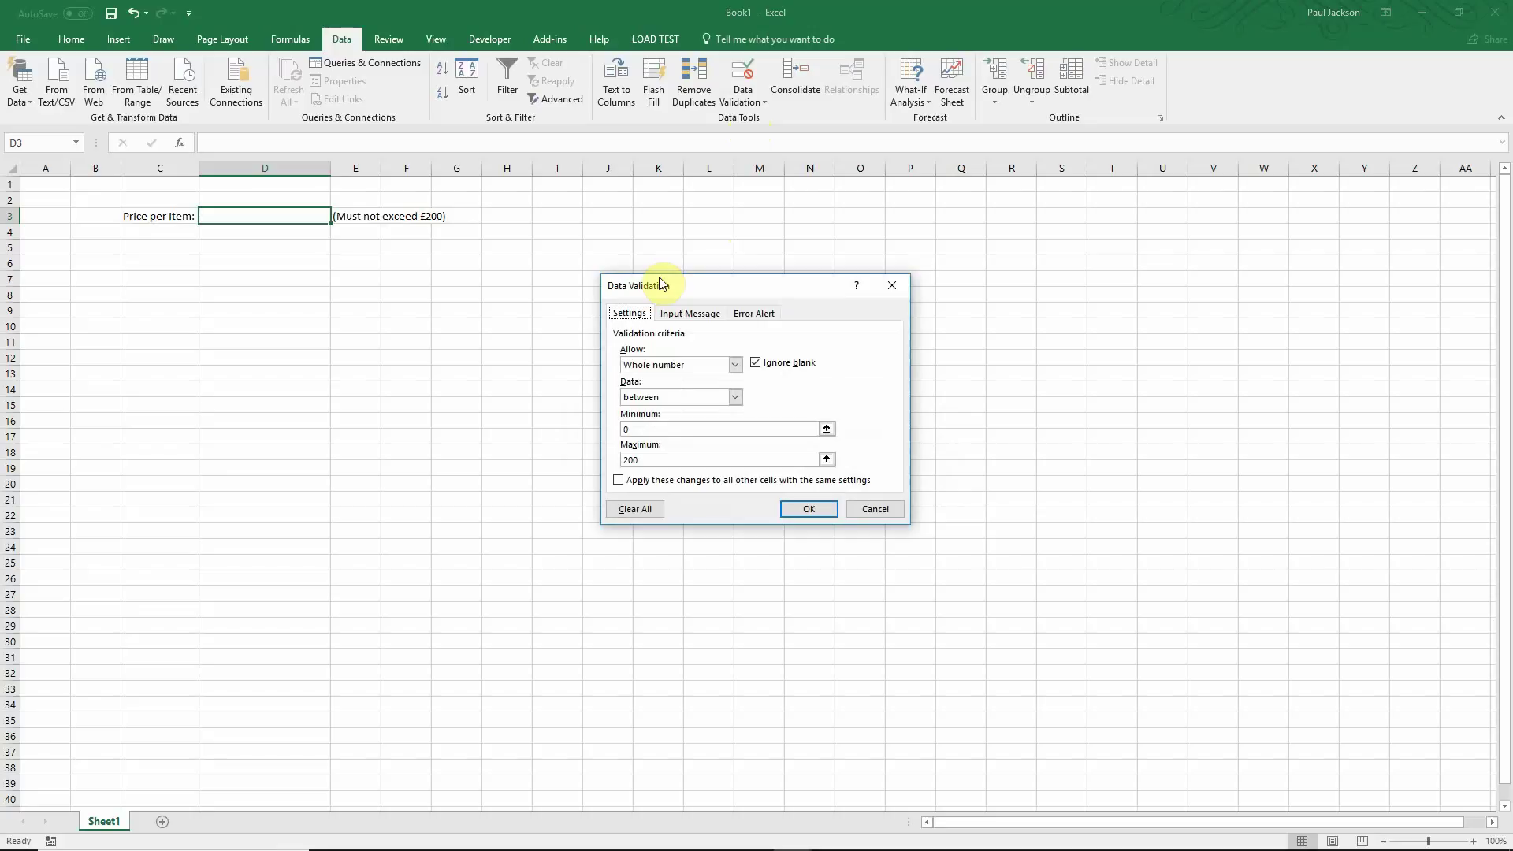
left_click(678, 314)
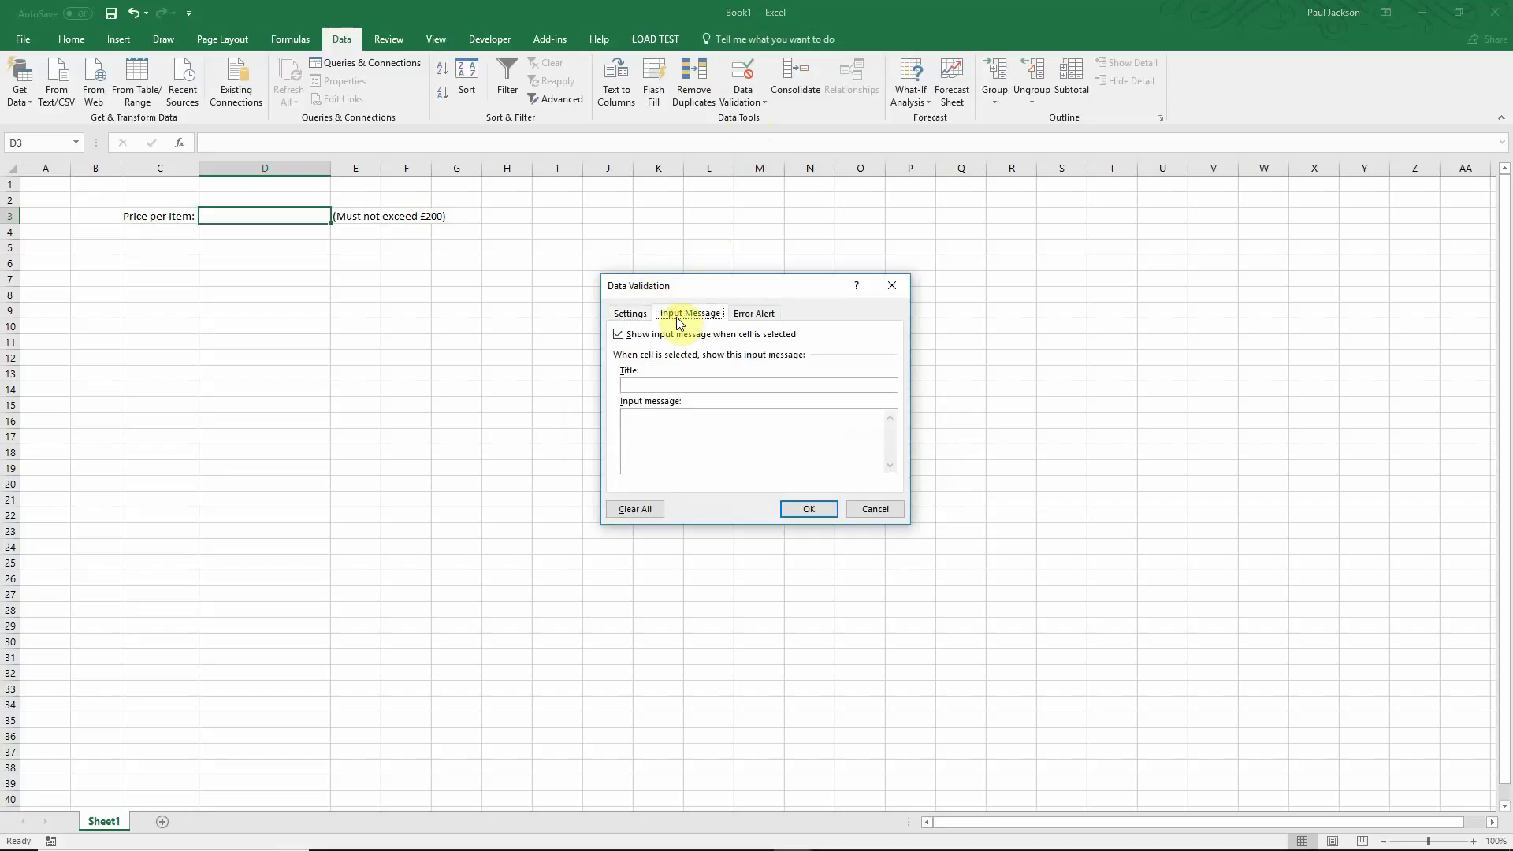
left_click(654, 385)
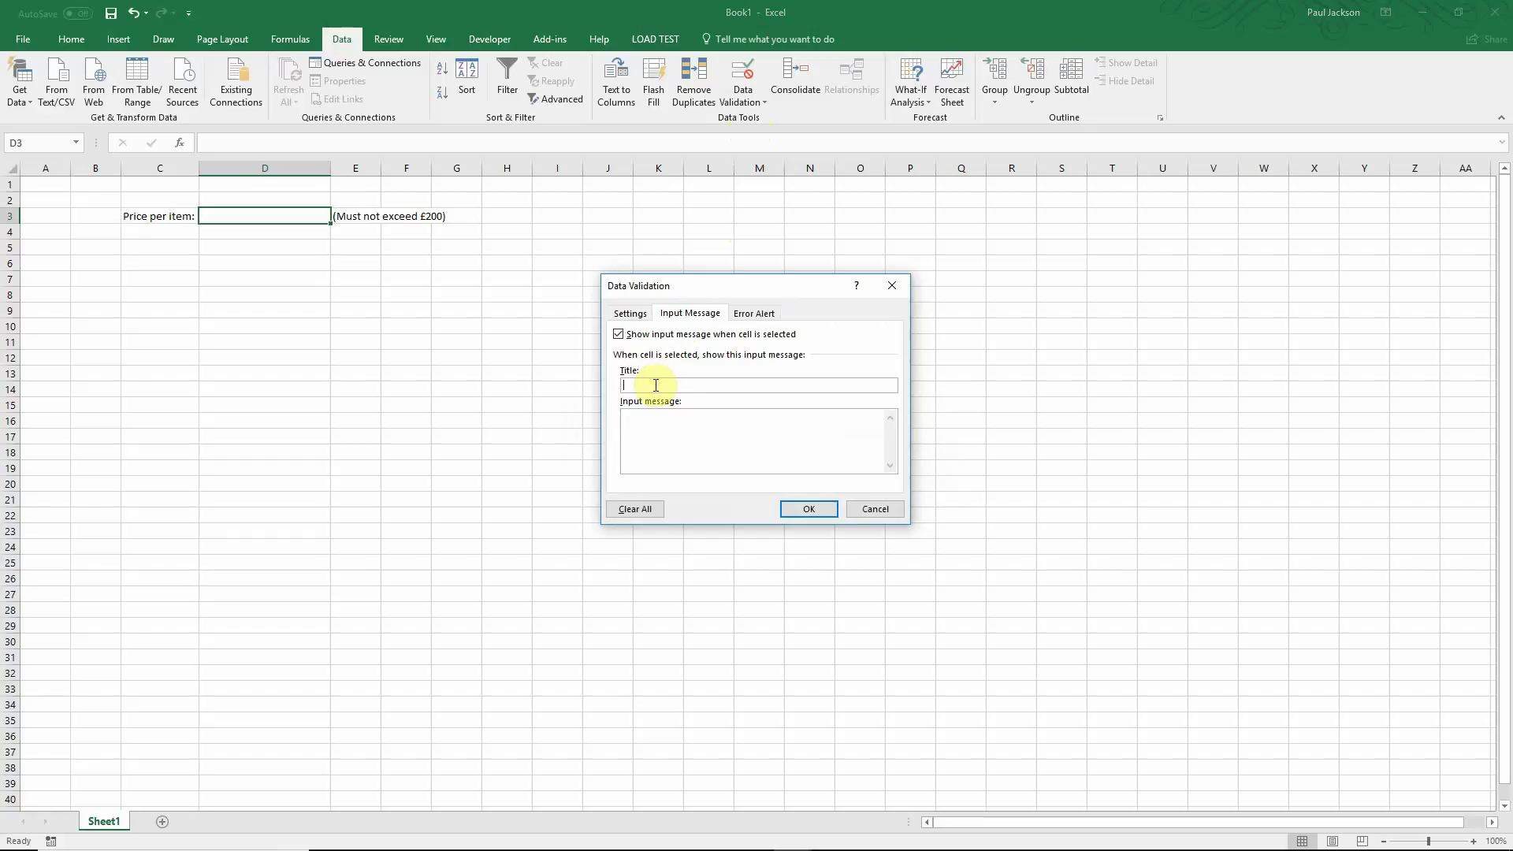
type("Validate user input")
left_click(666, 438)
type("Enter a value that does not exceed £200.")
Add a Stop alert titled "Error!" reading "The value you have entered is not valid. Please enter a value between 0 and £200." and apply the validation
left_click(746, 313)
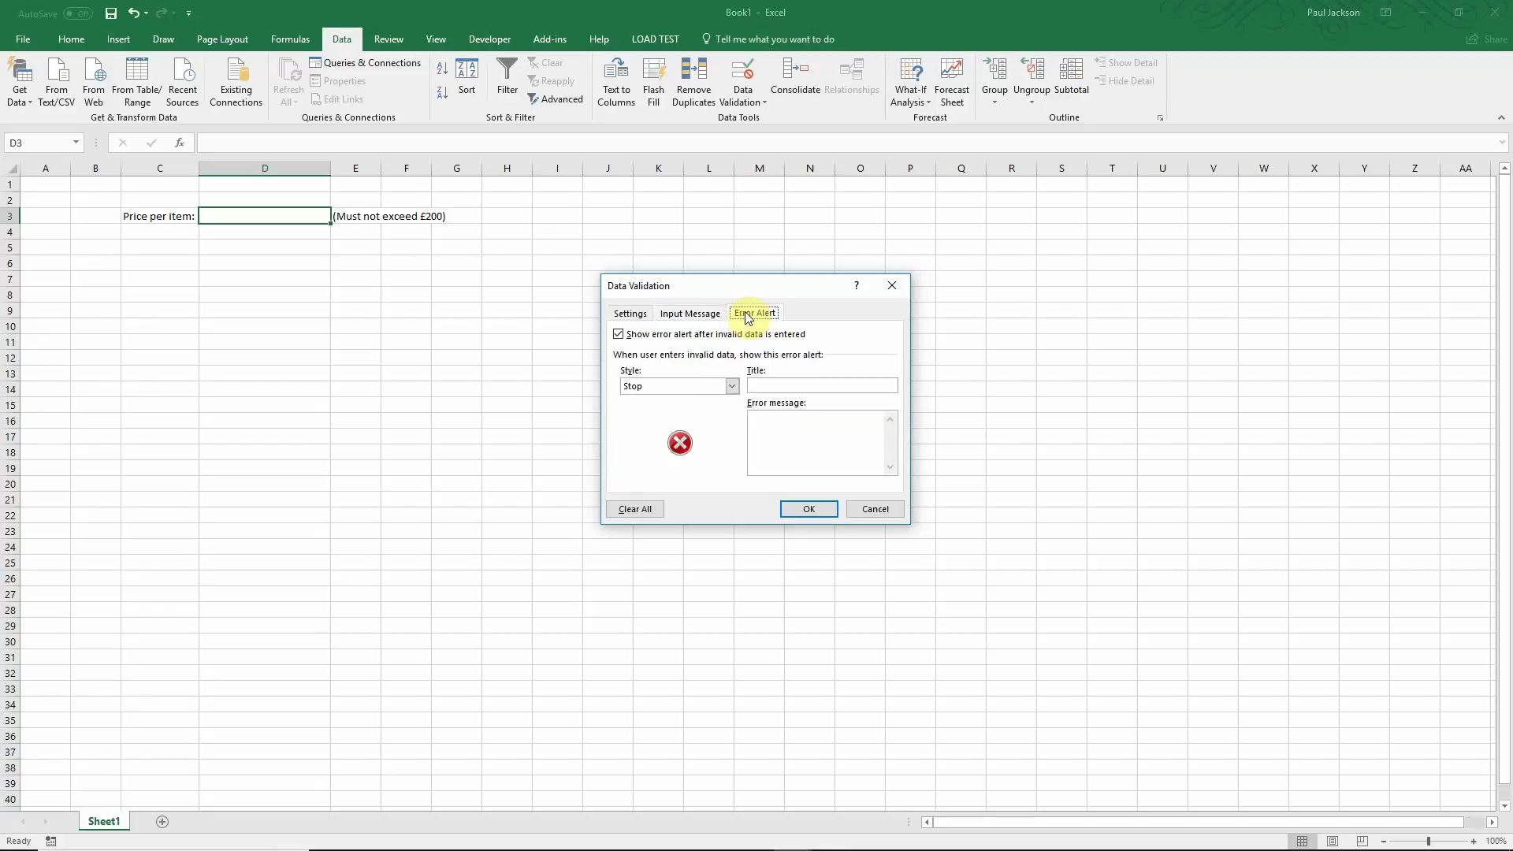
left_click(732, 386)
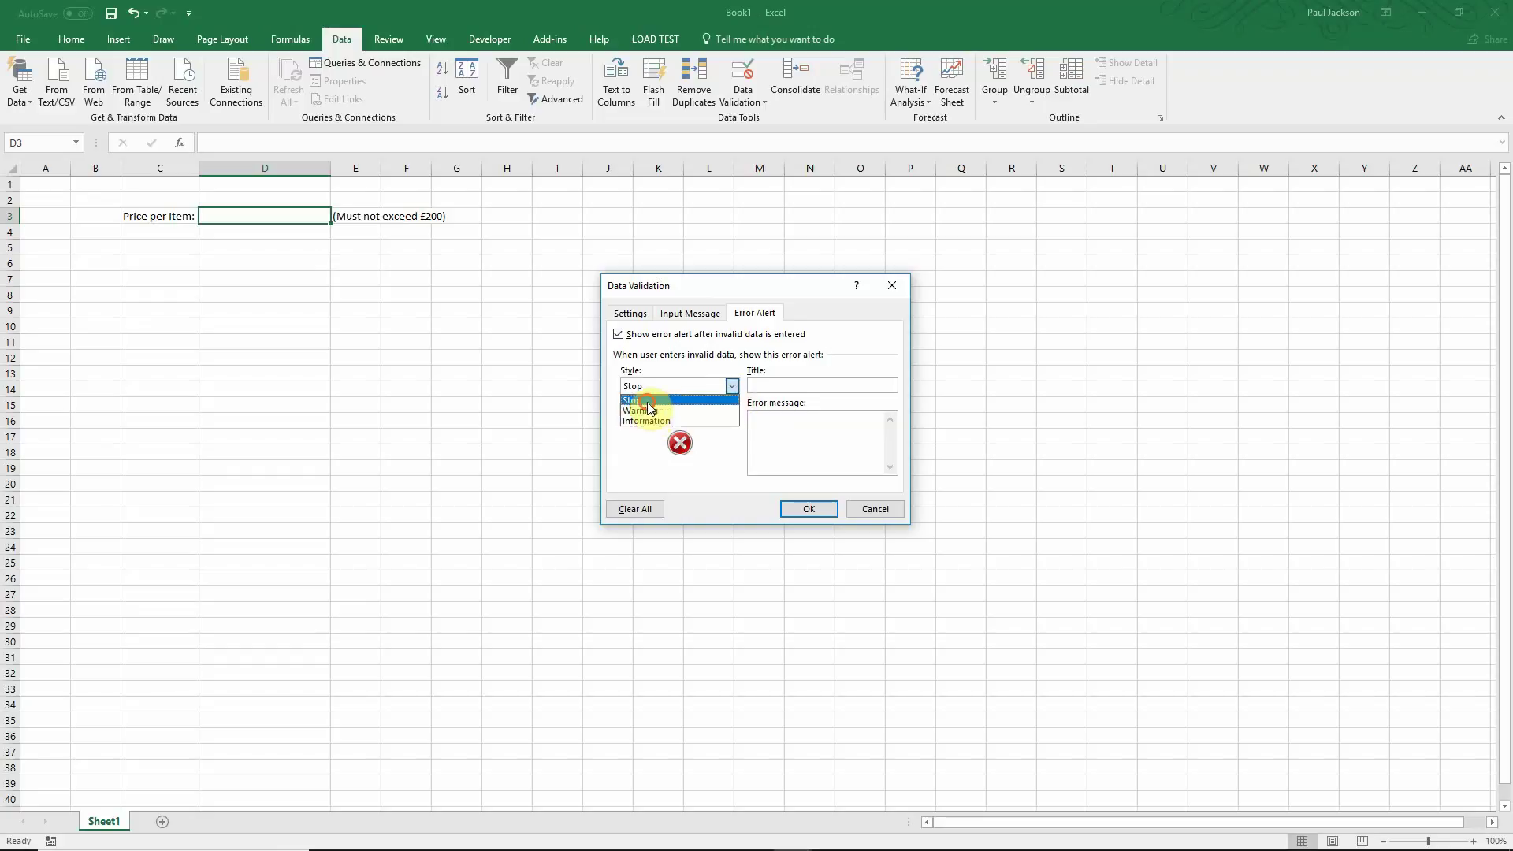
left_click(679, 400)
left_click(771, 384)
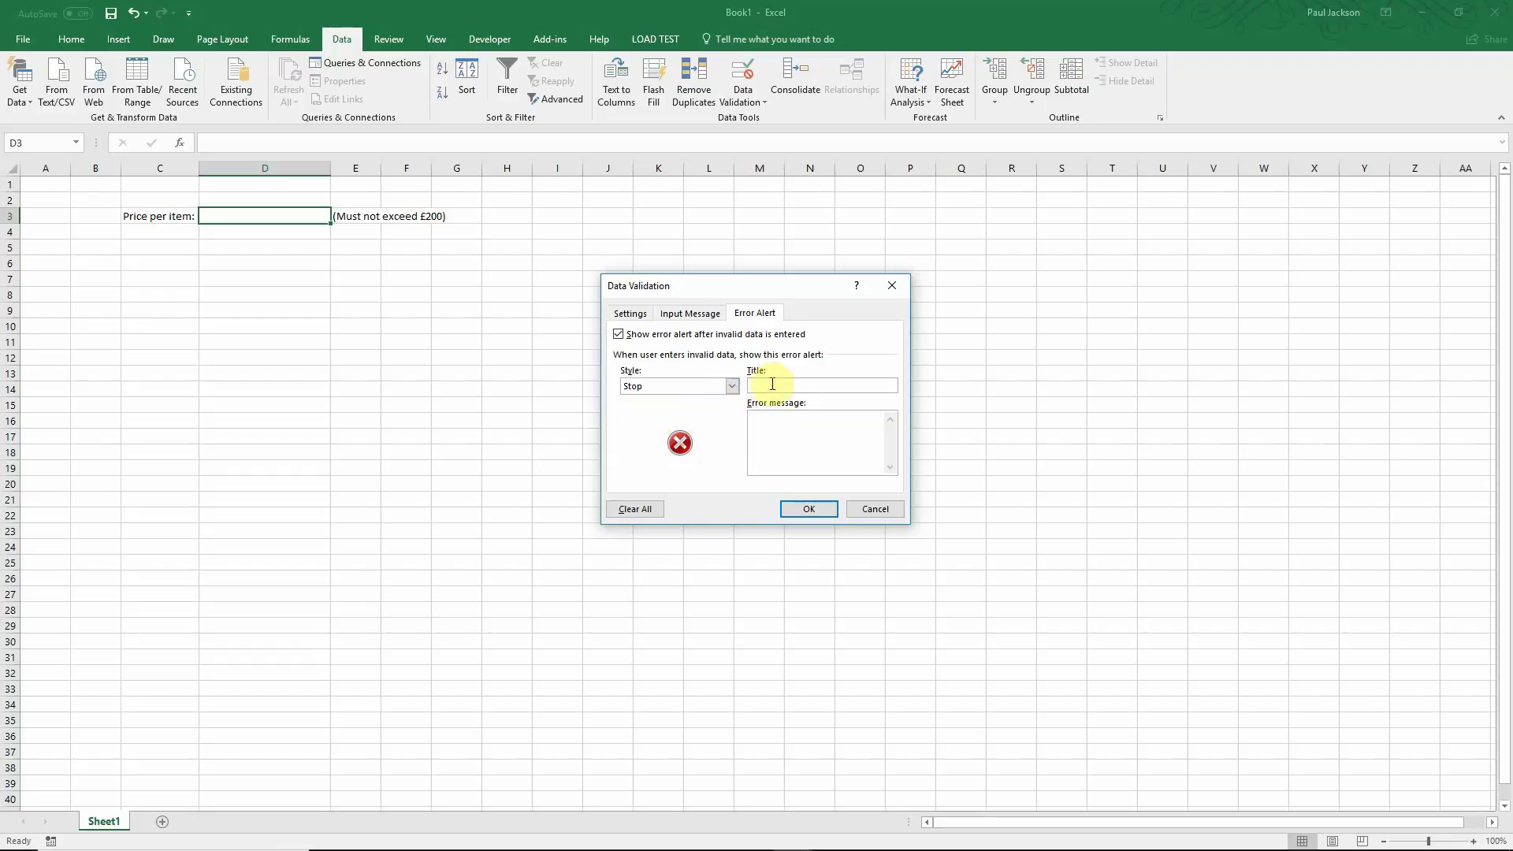
type("Error!")
left_click(822, 428)
type("The value you have entered is not v")
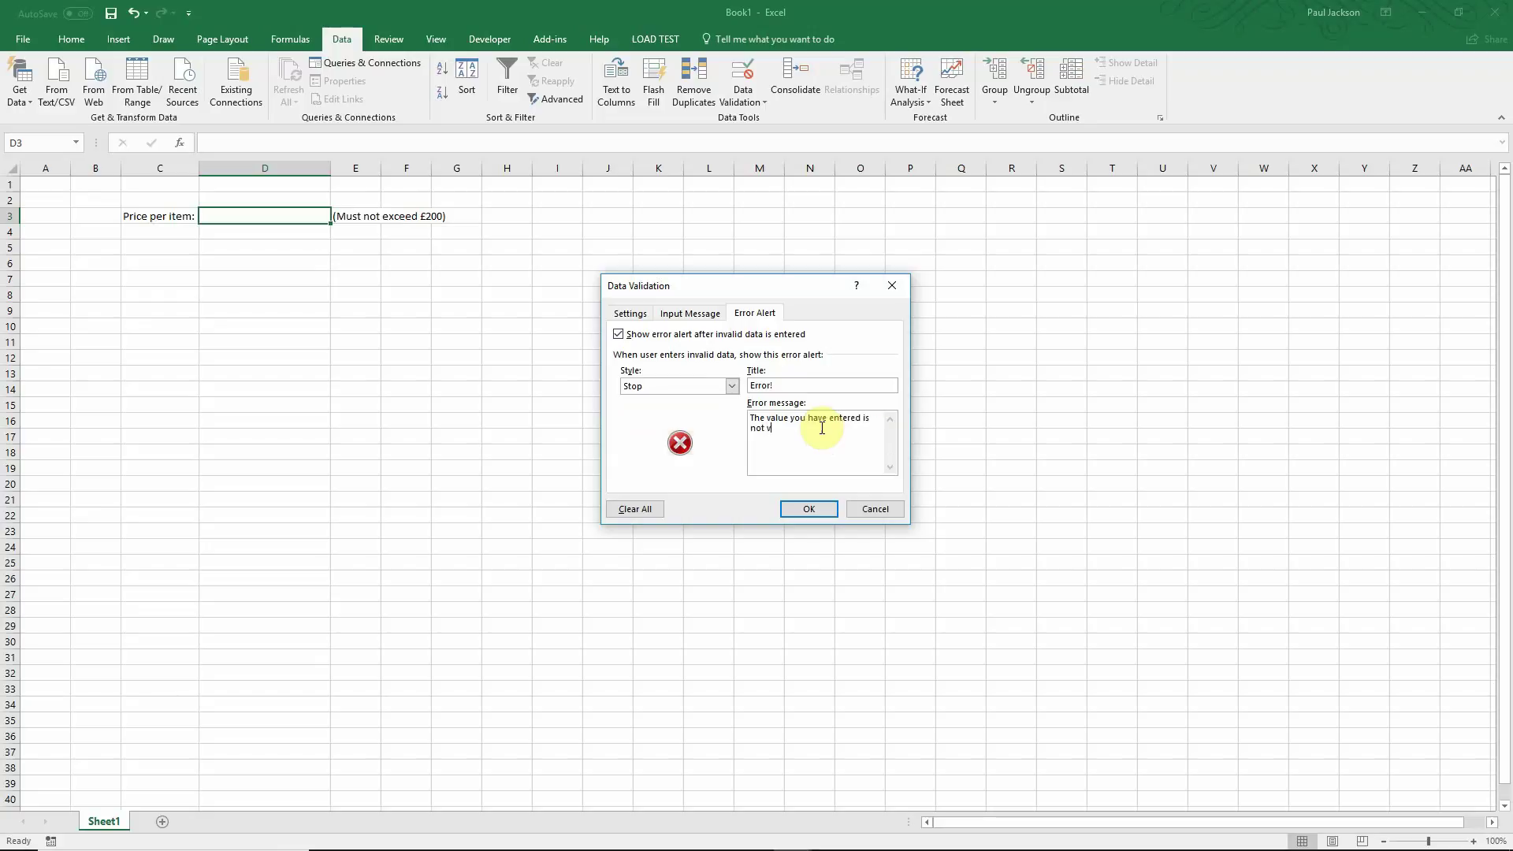
type("alid. Please enter a value between 0 and £200.")
left_click(807, 509)
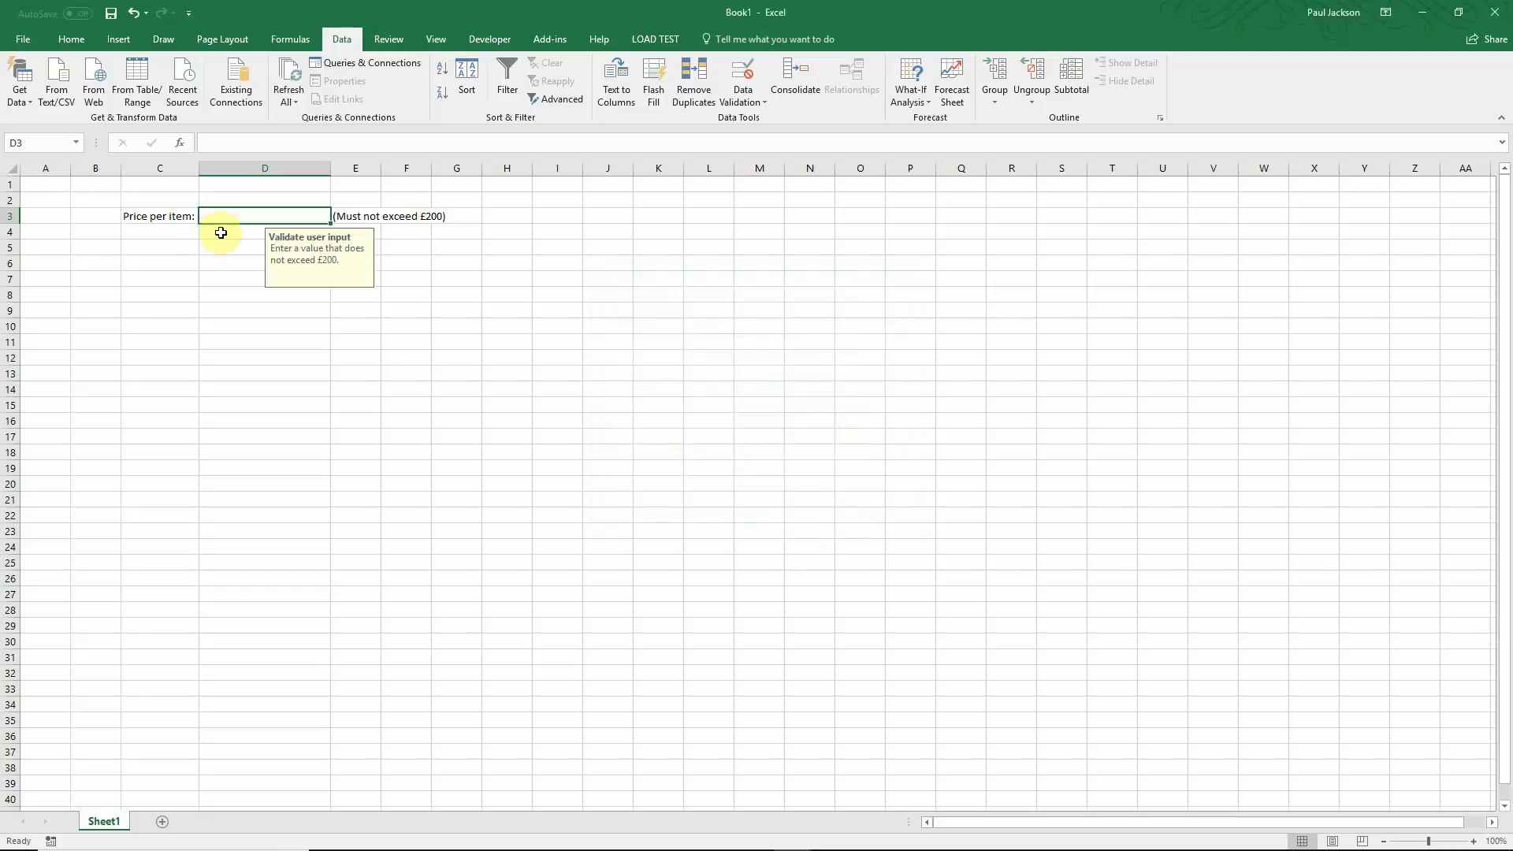
Reselect D3 to check its input message, try to enter 202 to test the error alert, and cancel the entry
left_click(226, 194)
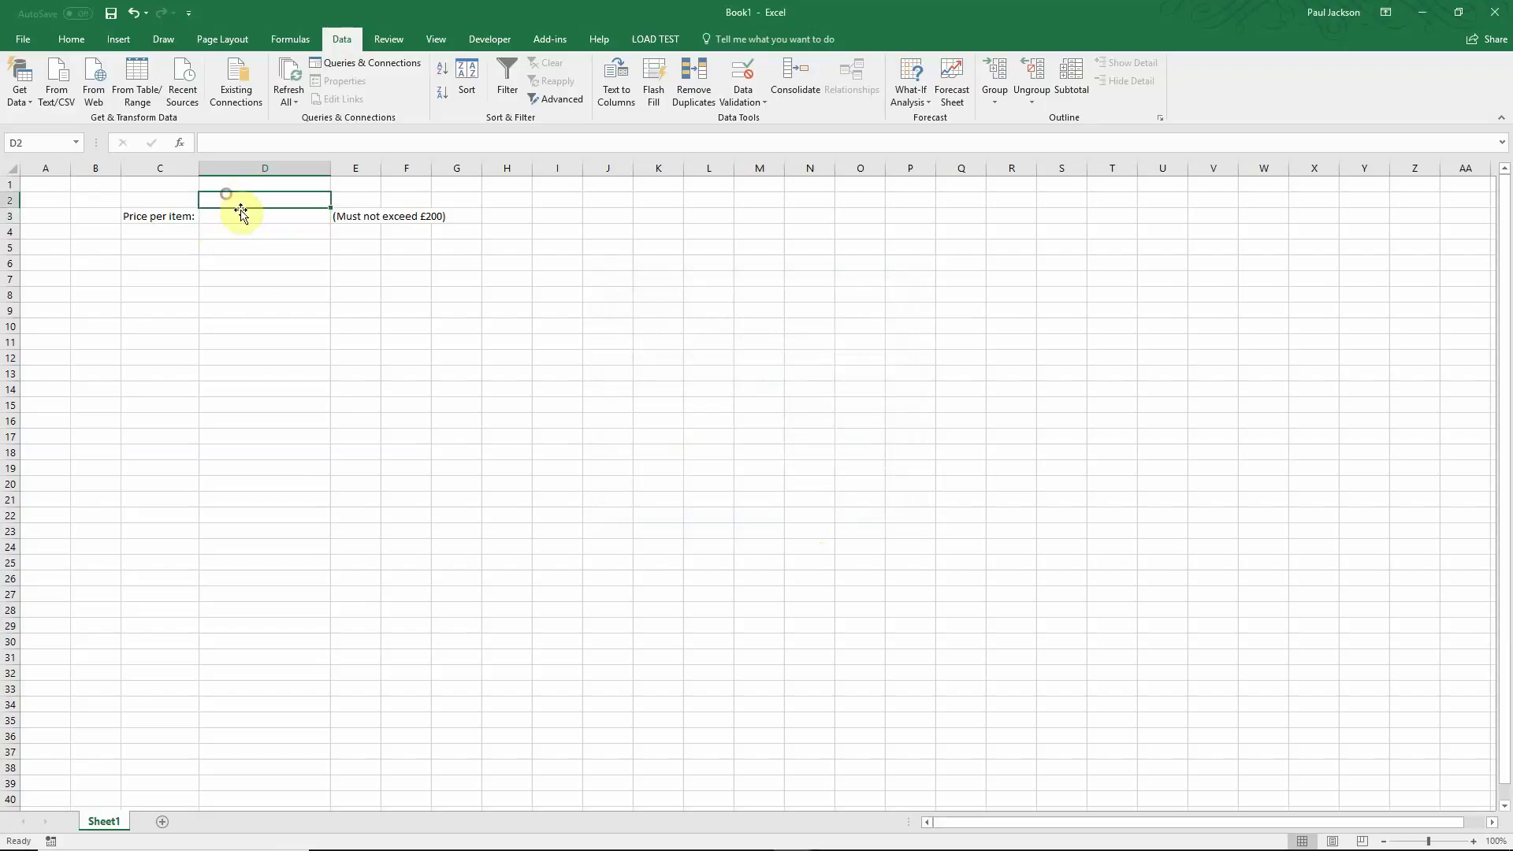
left_click(240, 216)
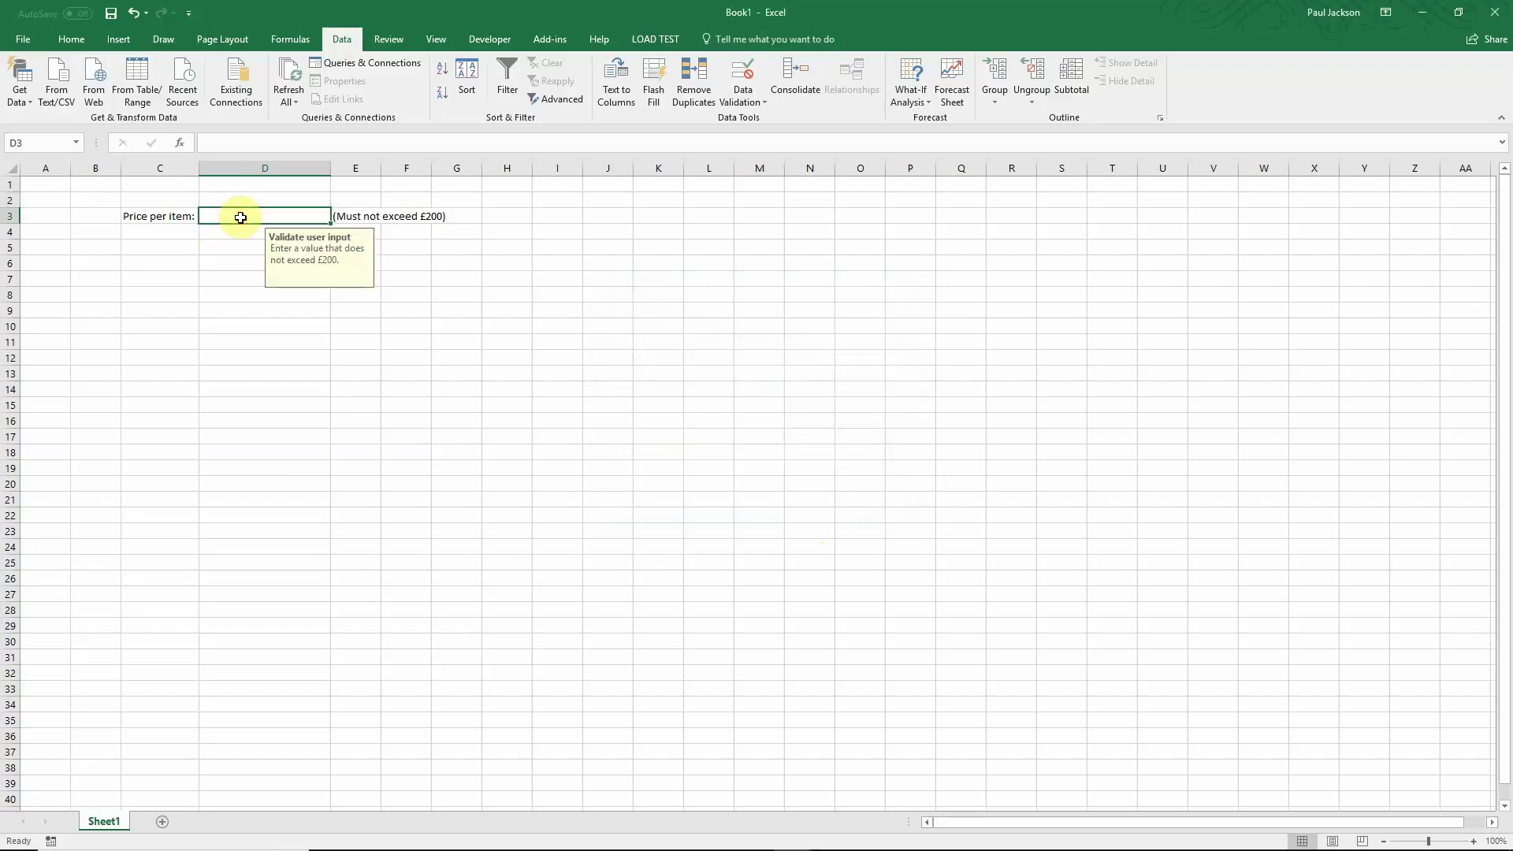
type("202")
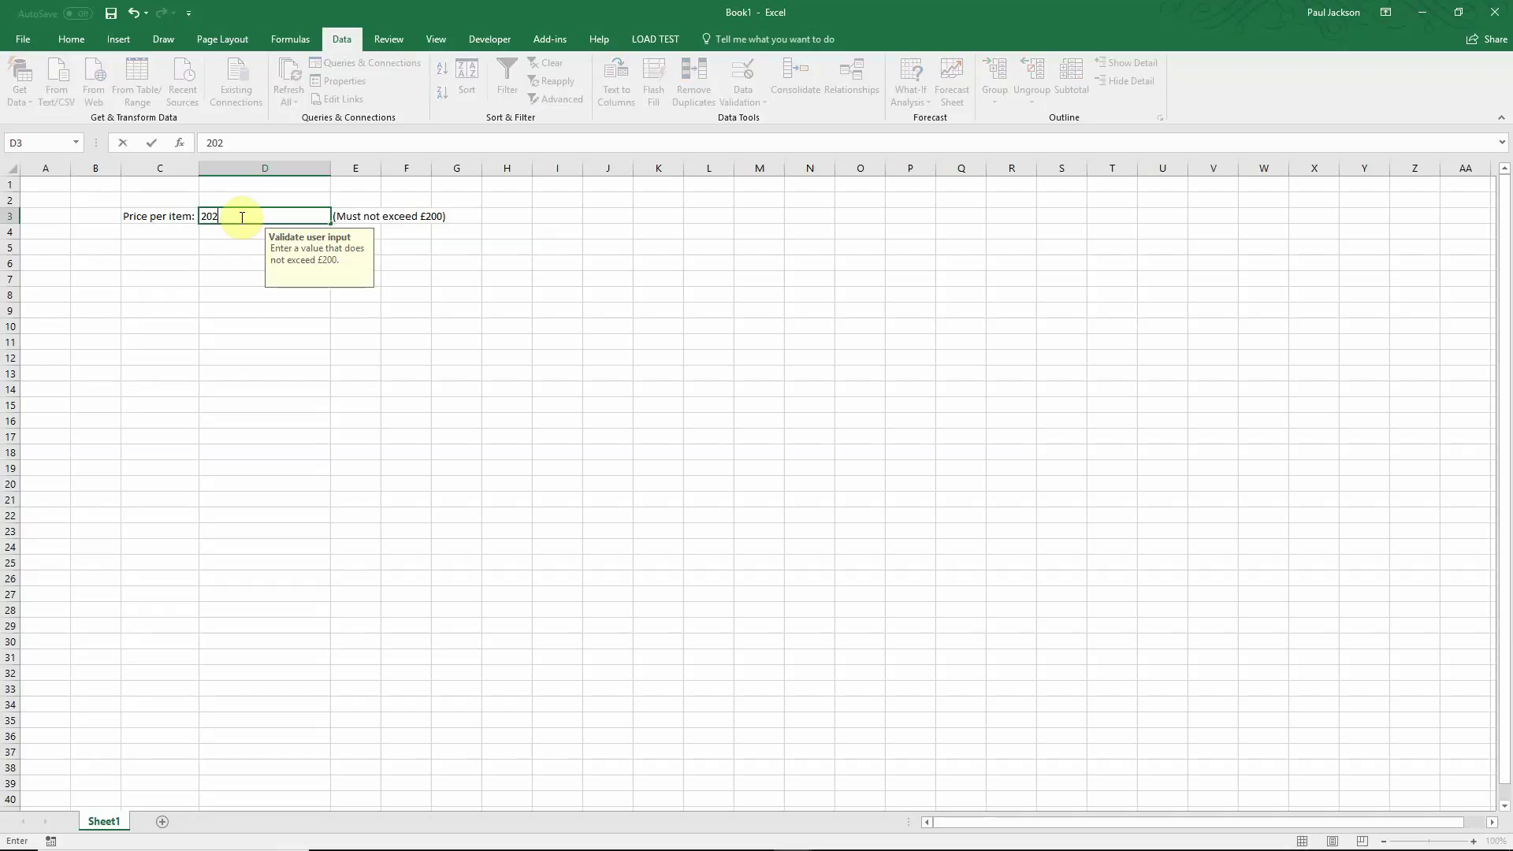
key("Return")
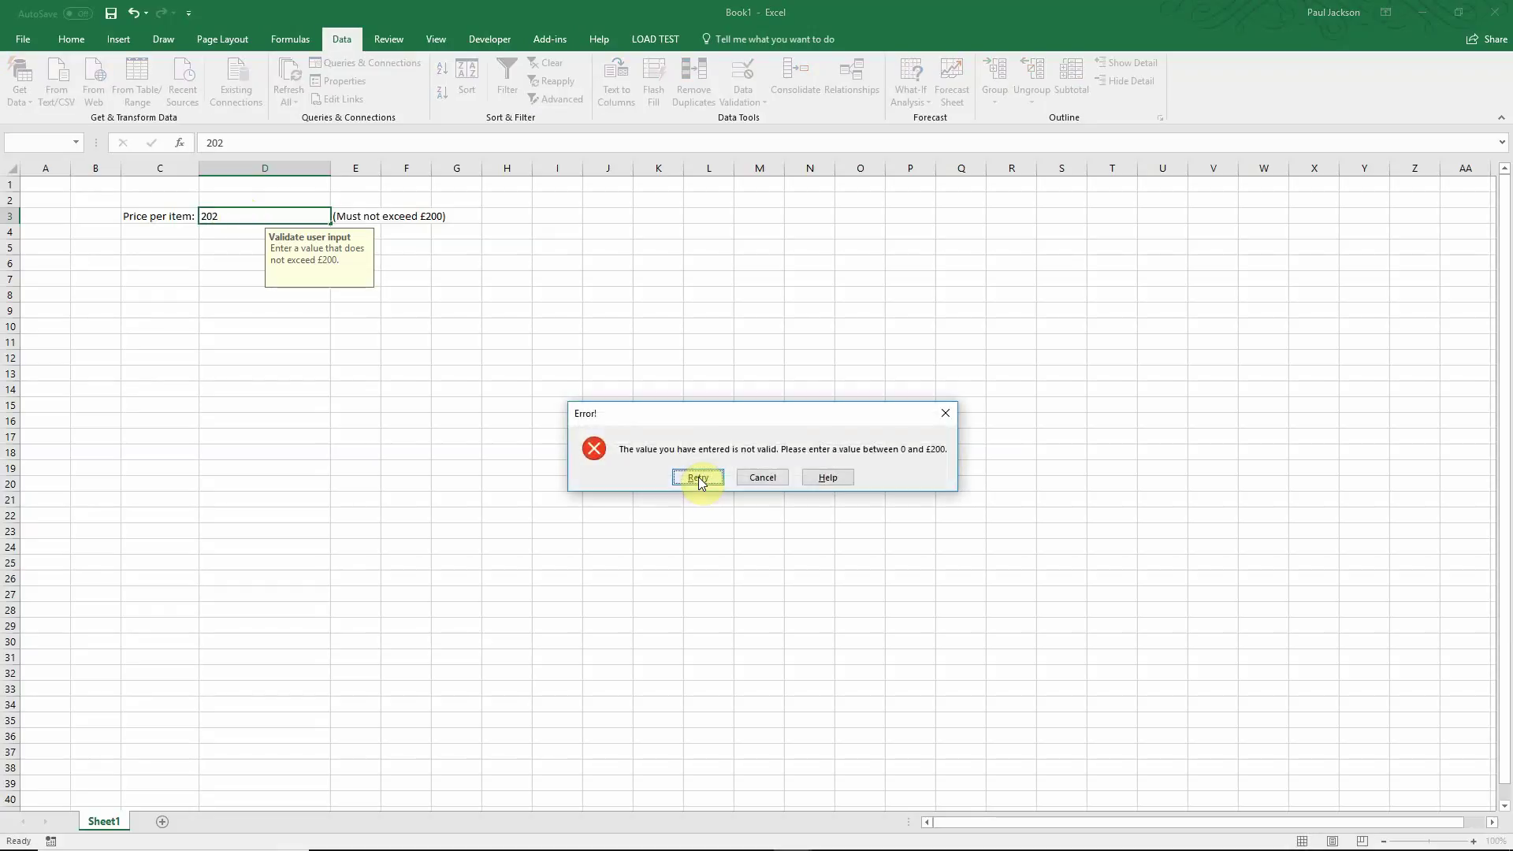
left_click_drag(617, 412, 528, 413)
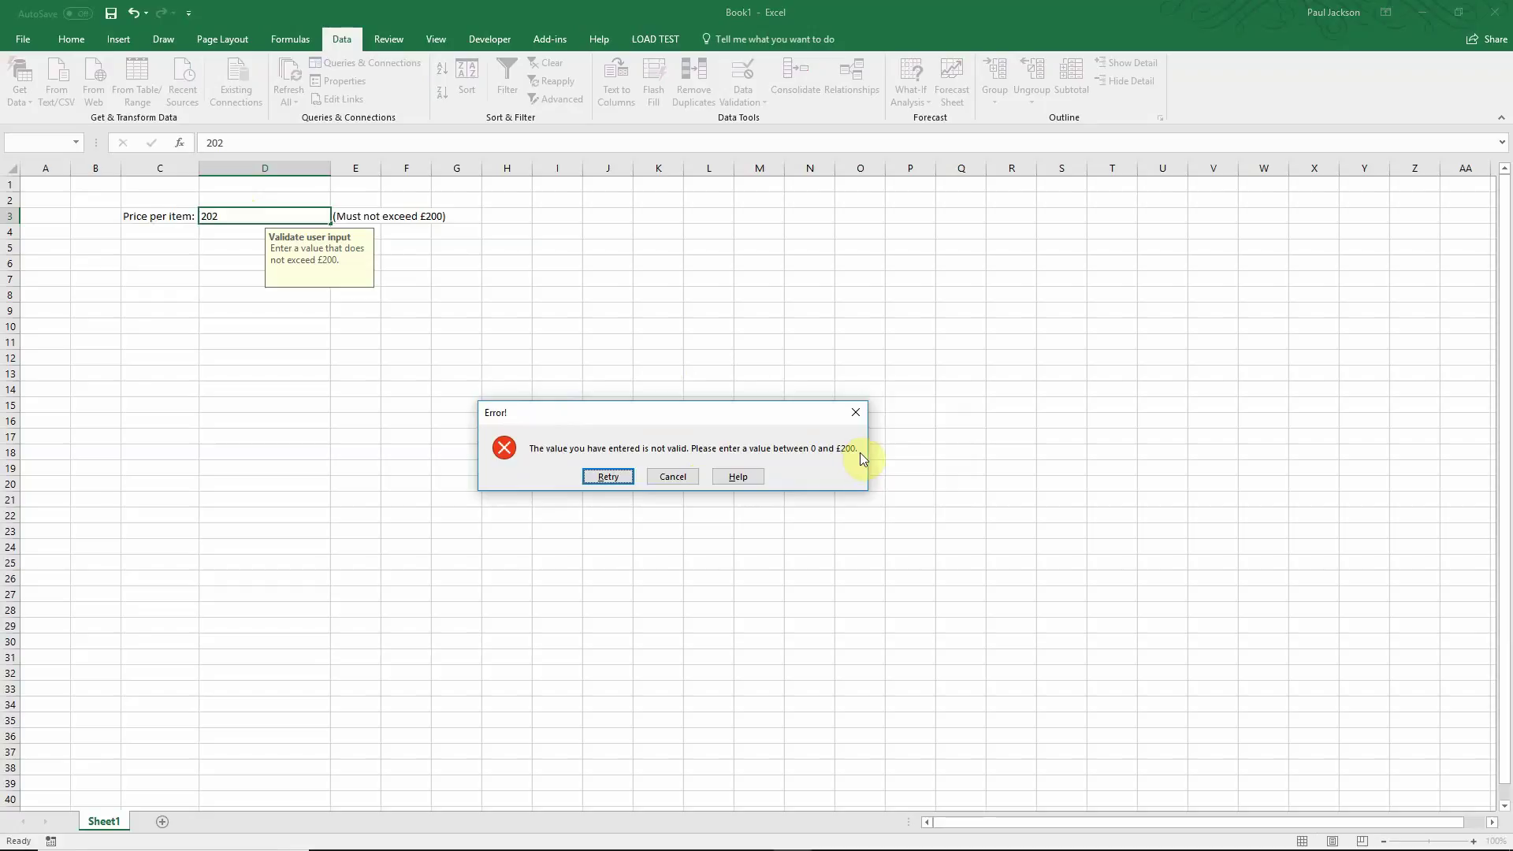
left_click(672, 477)
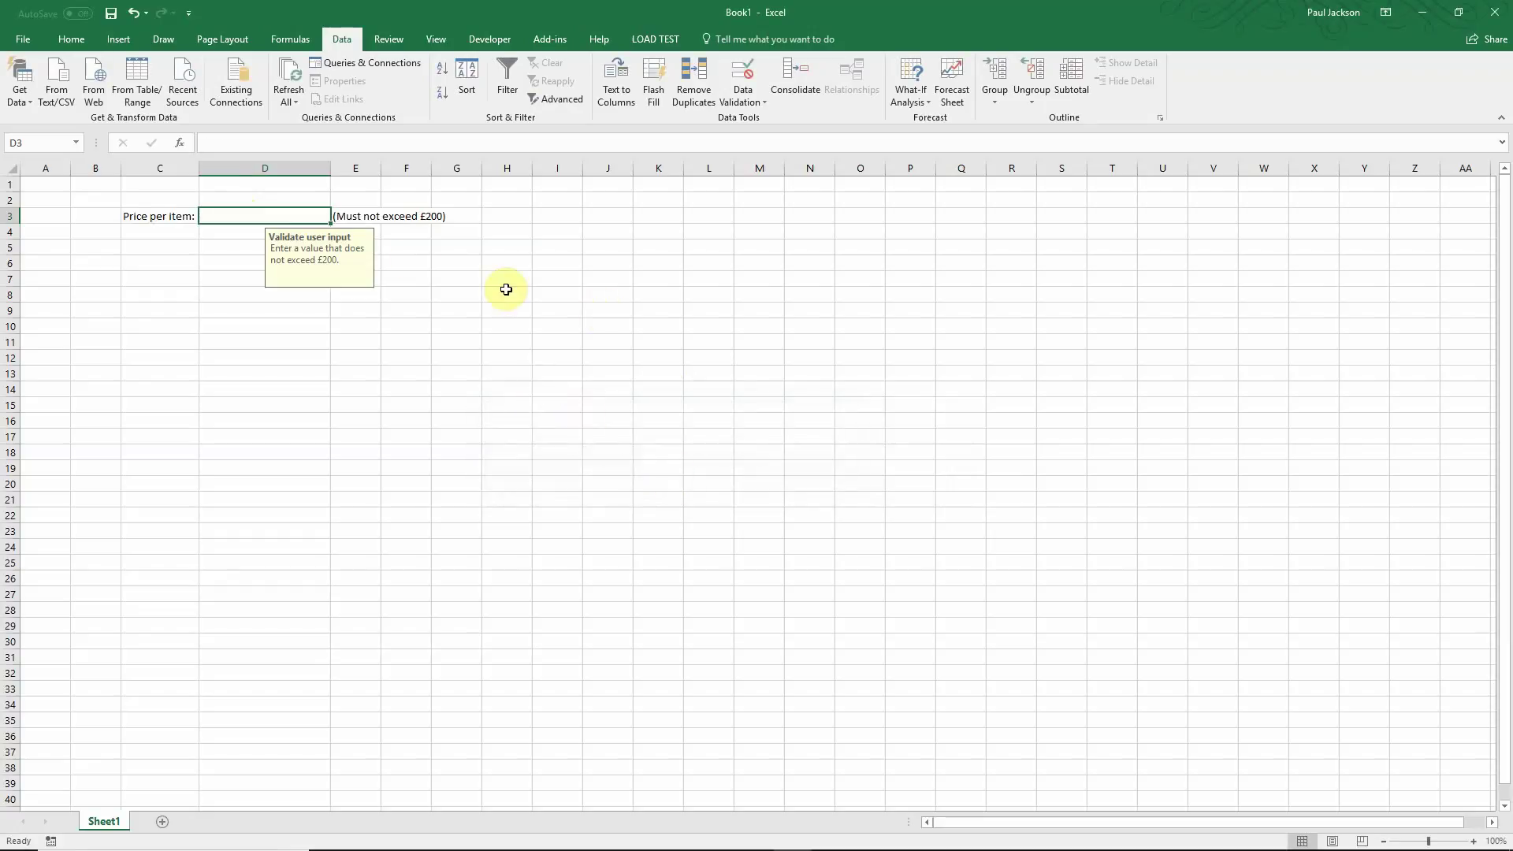
Try 202 in D3 again, choose to retry the entry, and enter 150 as the price instead
type("202")
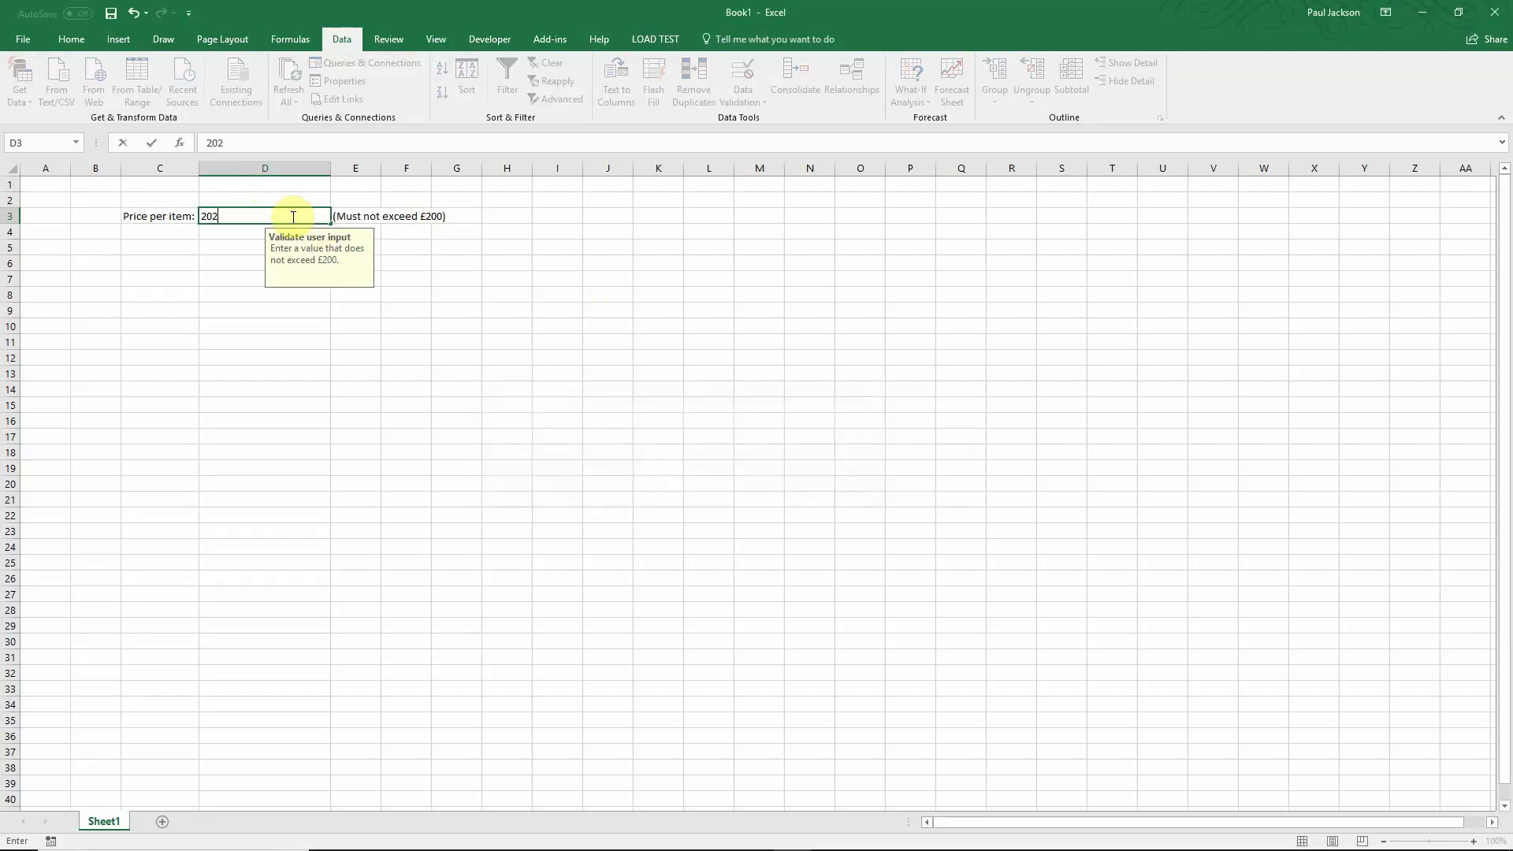
key("Return")
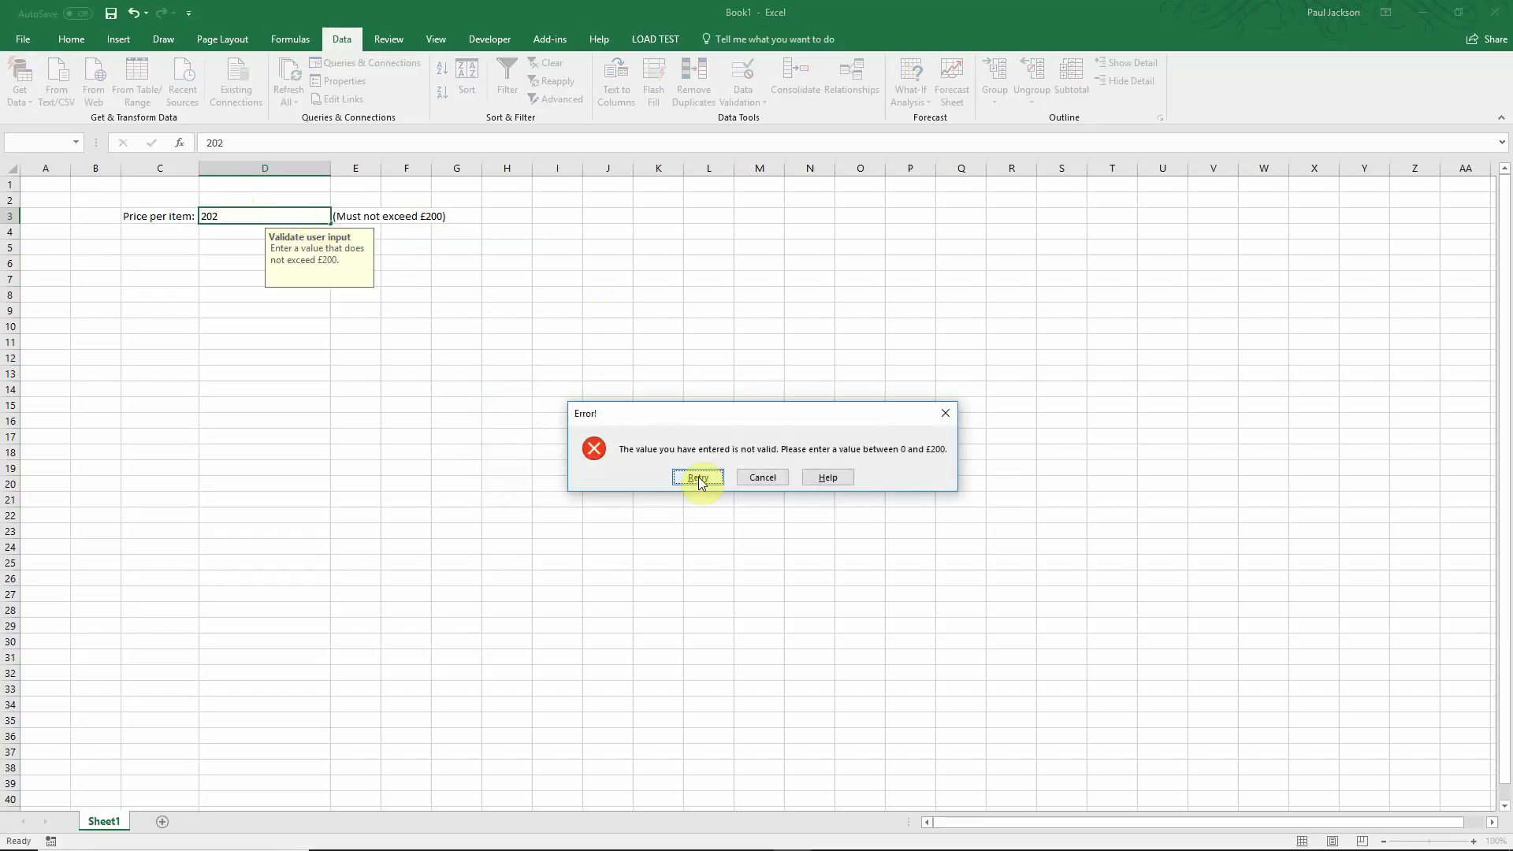
left_click(698, 478)
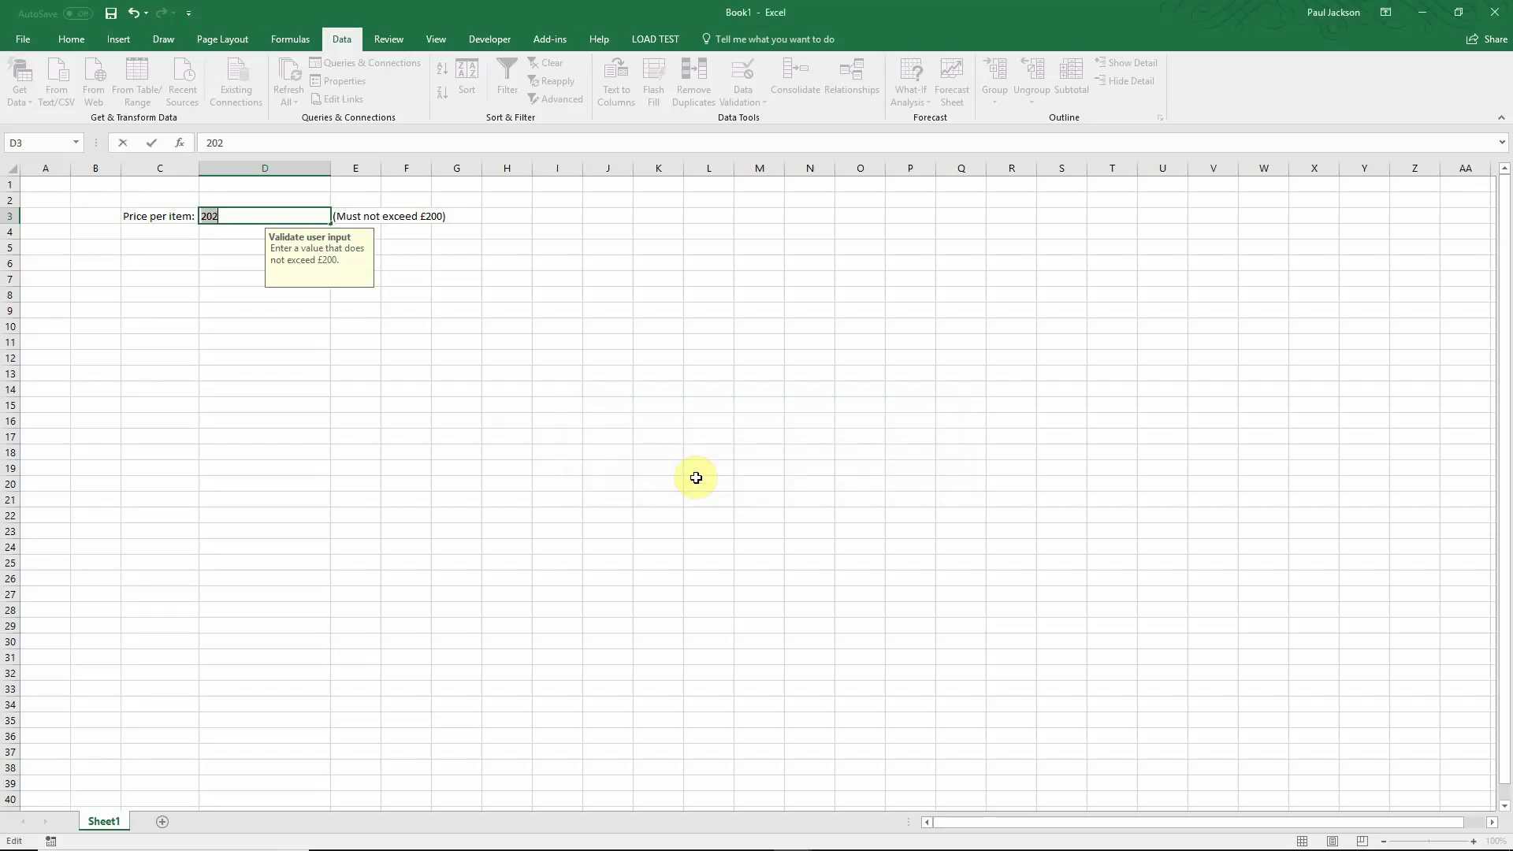
type("150")
key("Return")
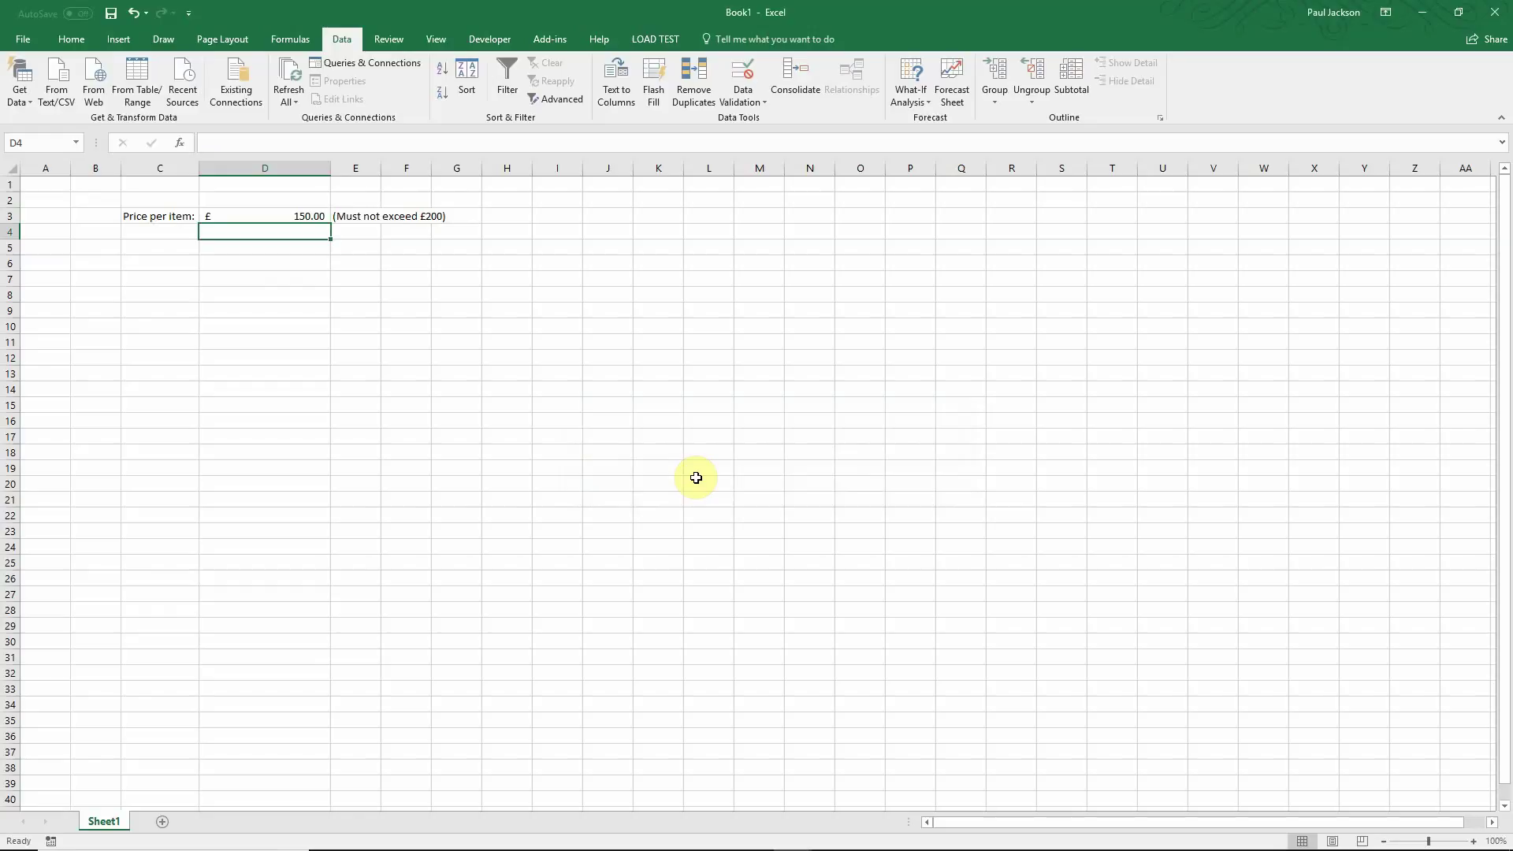
Create a conditional formatting rule on D3 that formats only cells with a value between 0 and 200
left_click(69, 39)
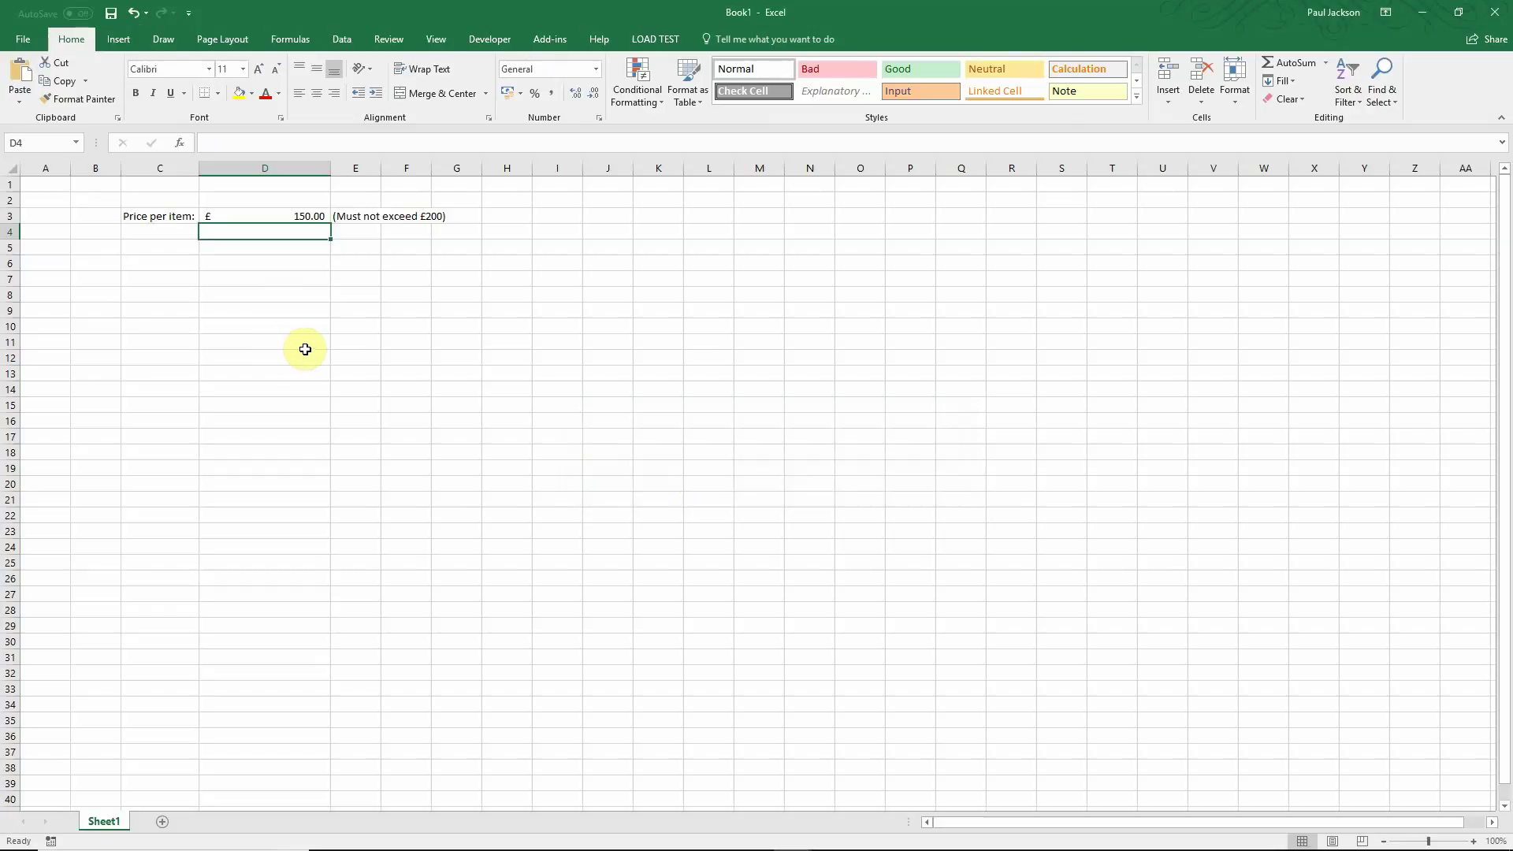
left_click(249, 218)
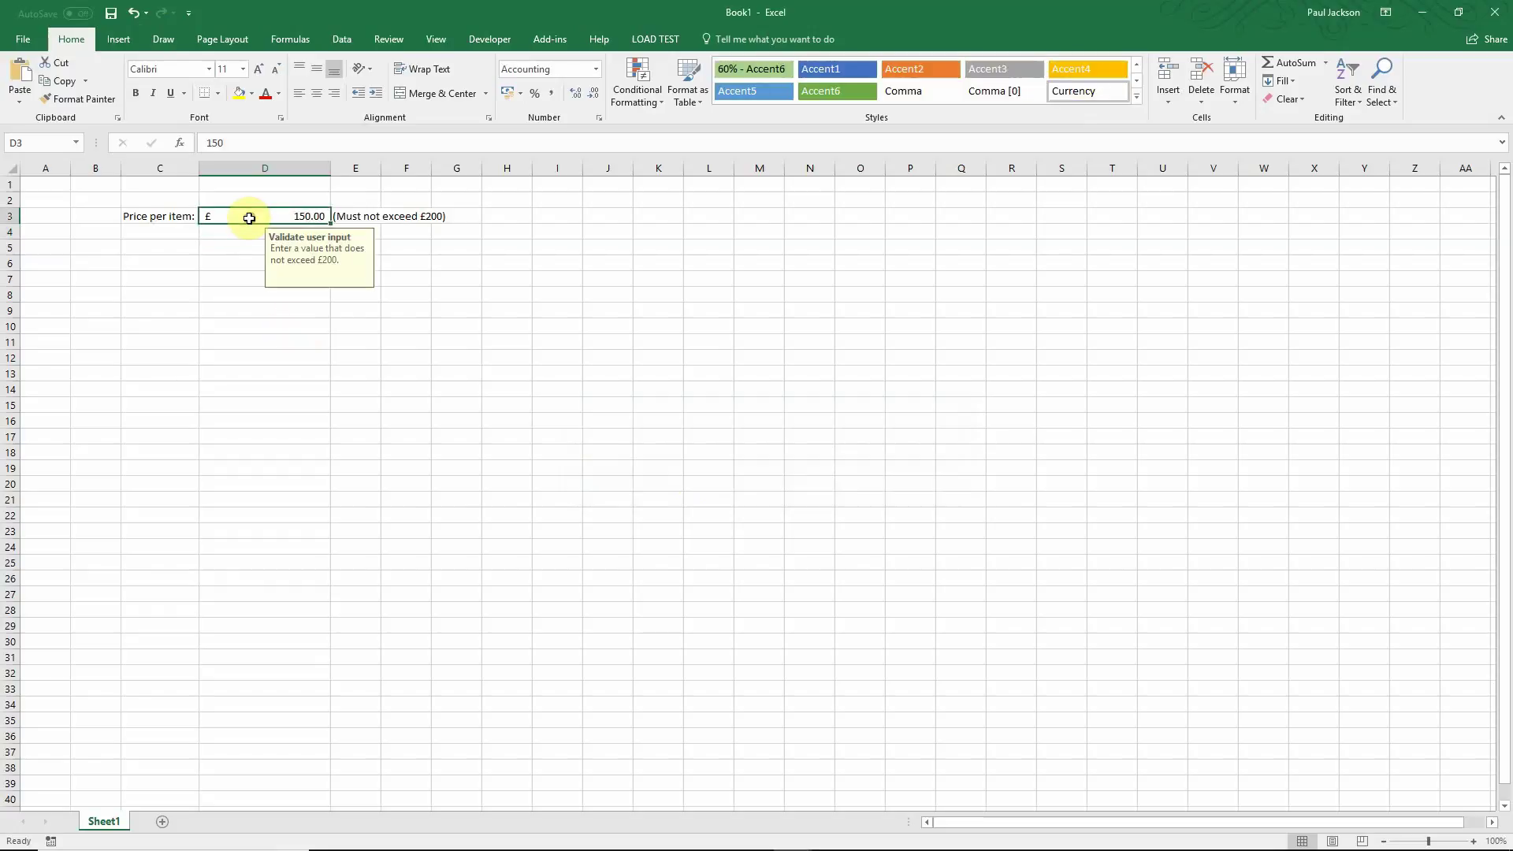
left_click(630, 101)
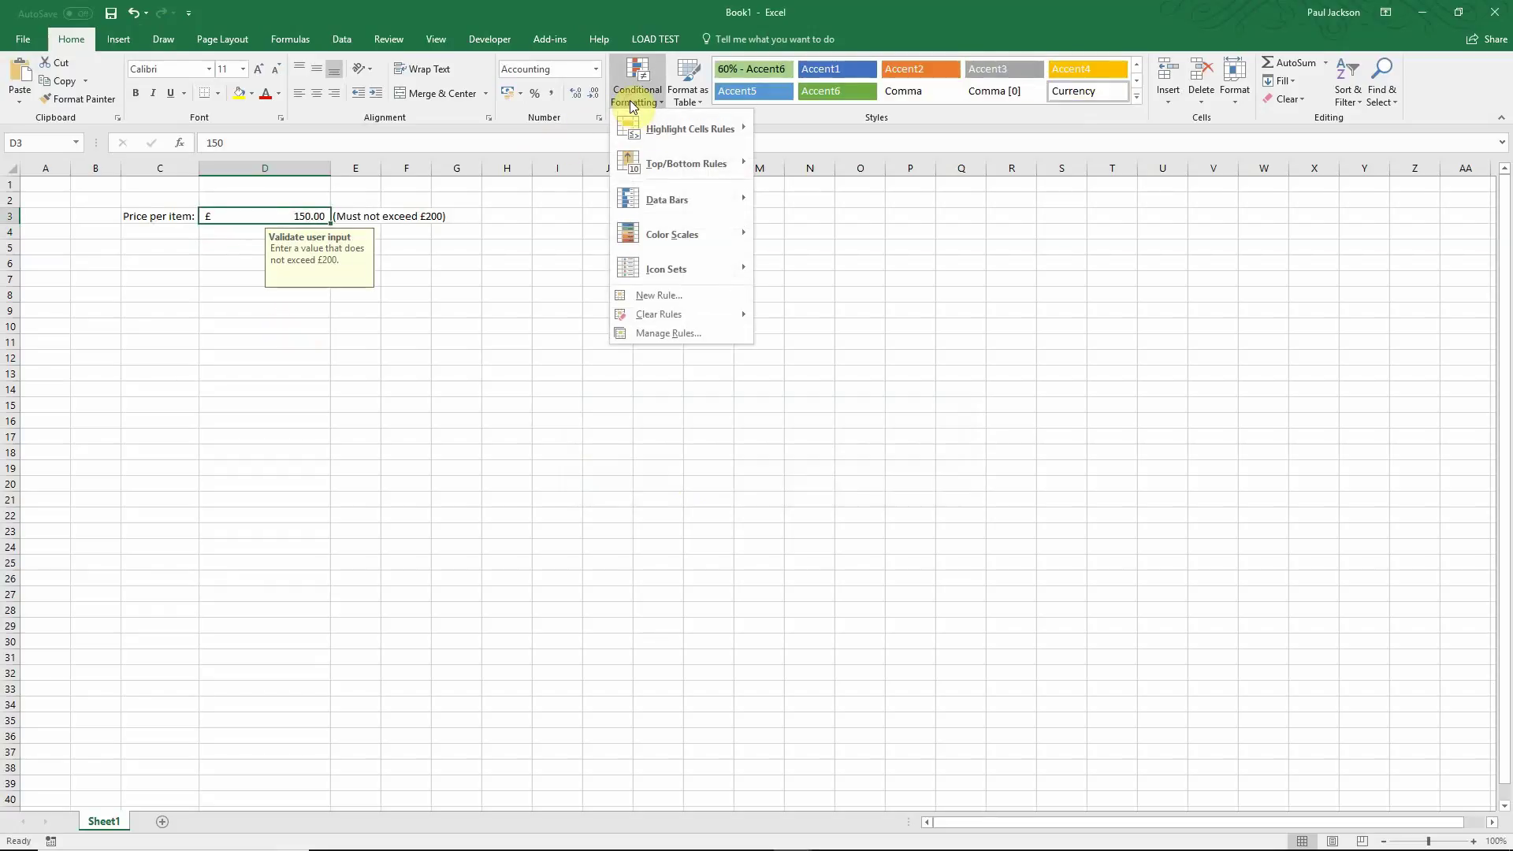
left_click(640, 296)
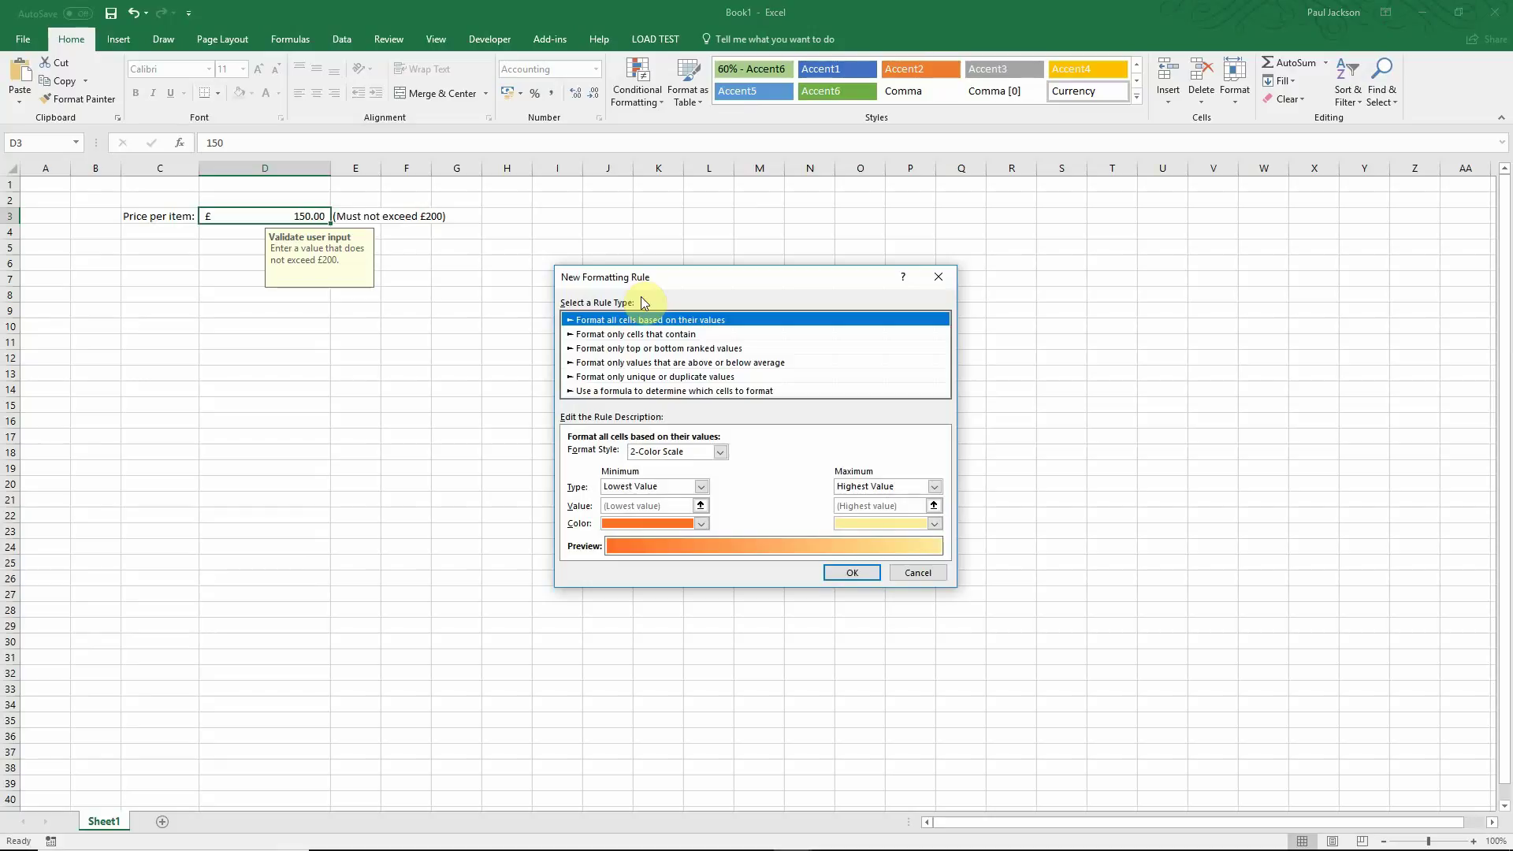
left_click(575, 333)
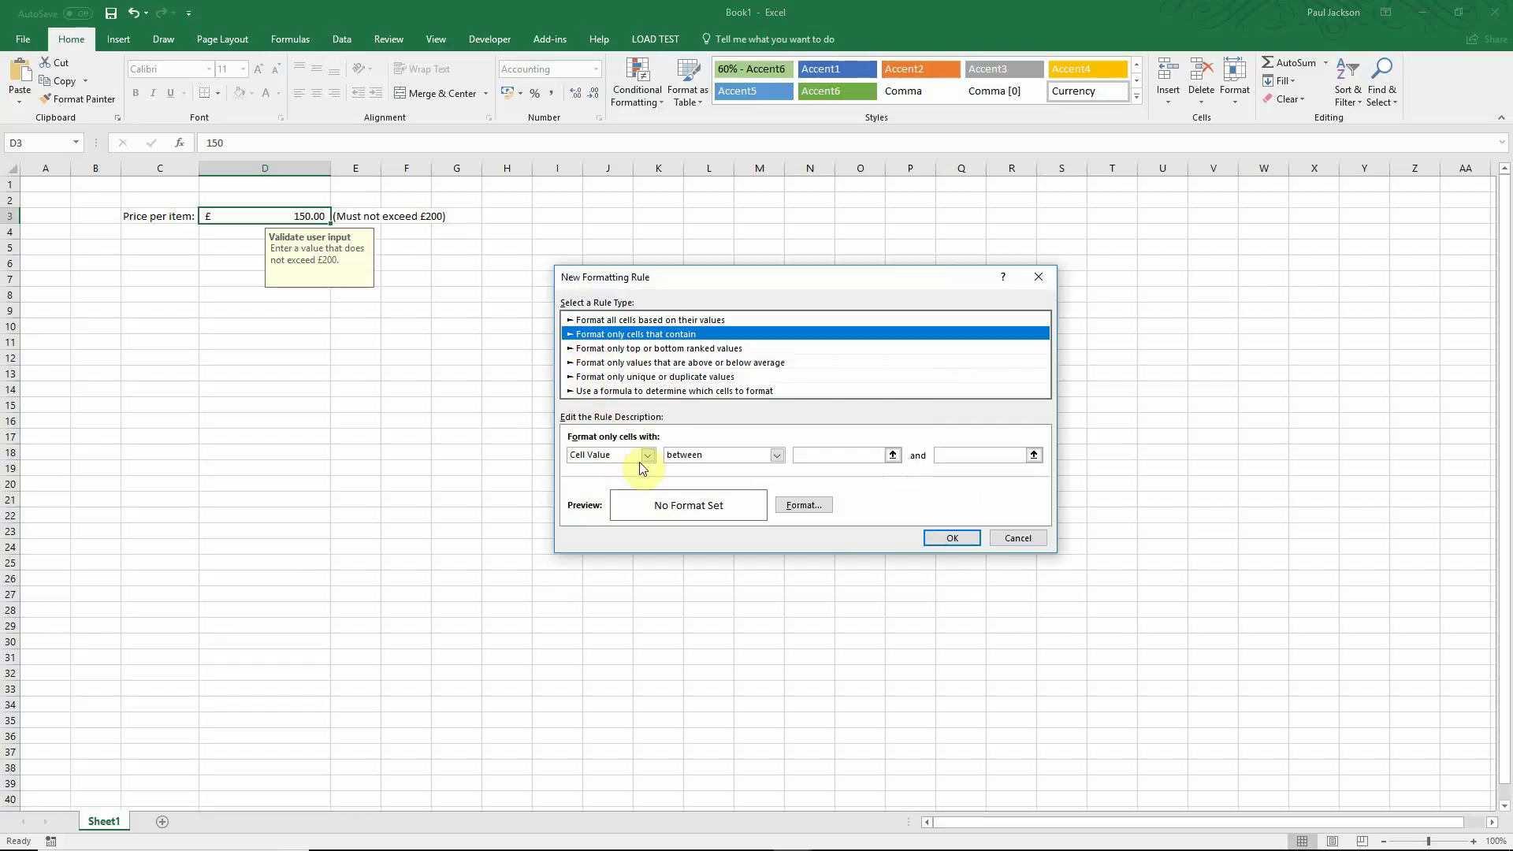
left_click(804, 454)
type("0")
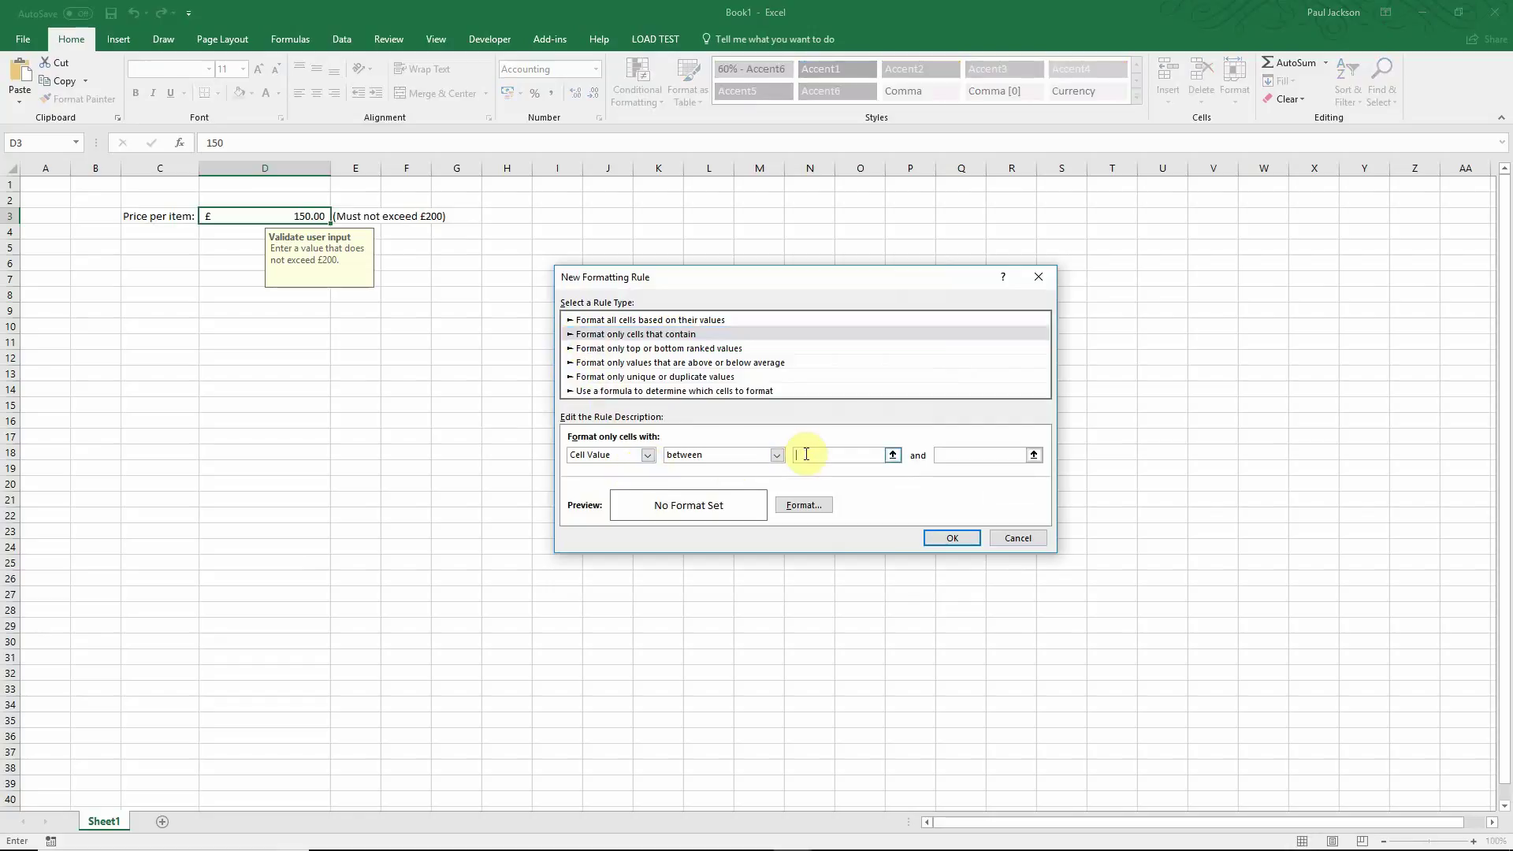
left_click(959, 454)
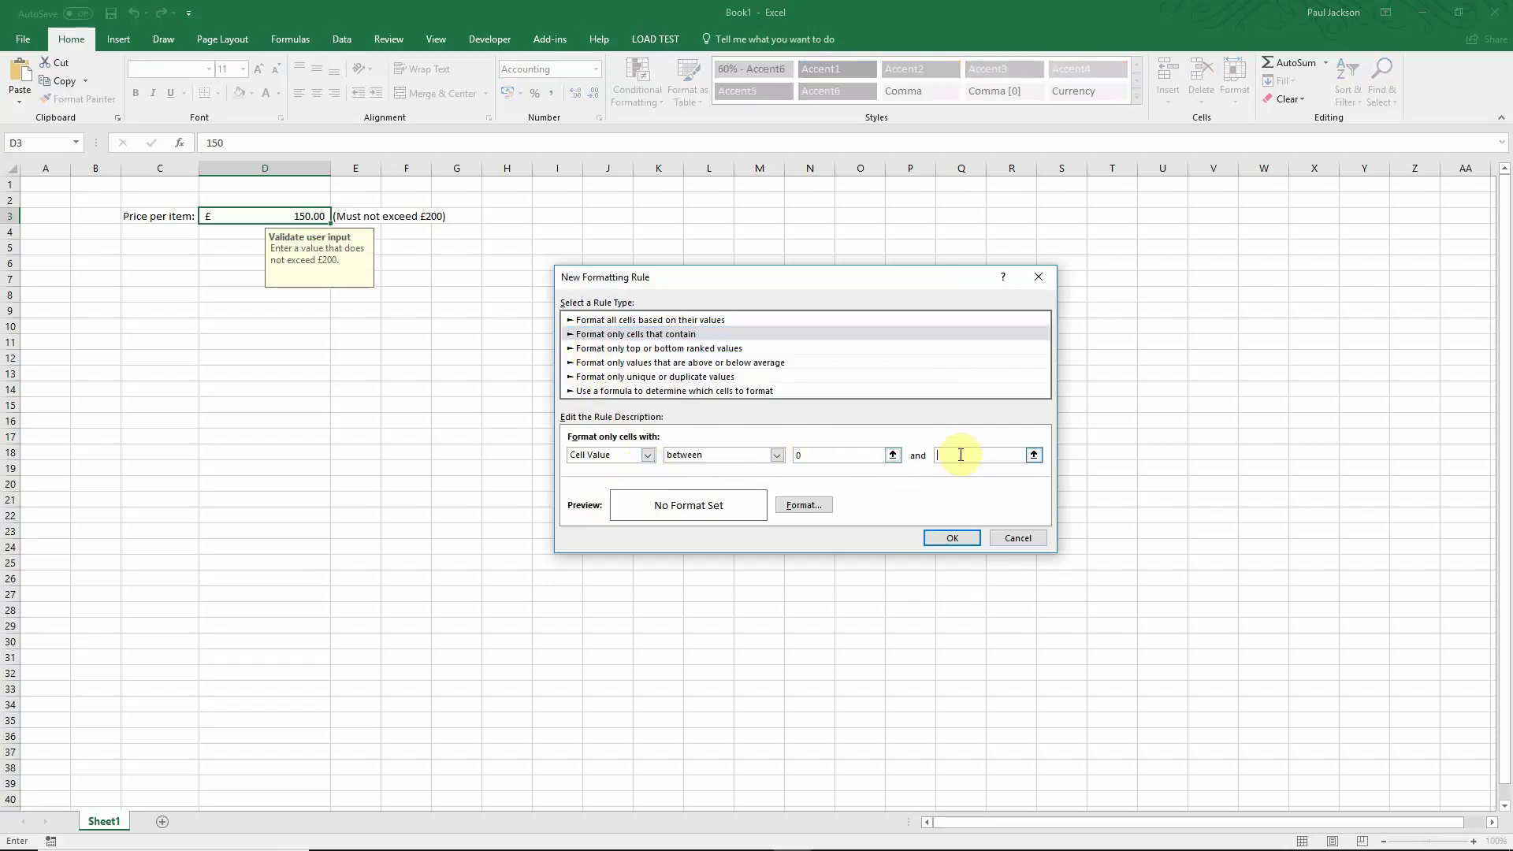
type("200")
Give the new formatting rule a light green fill, apply it to D3, and reselect the cell to check it
left_click(821, 505)
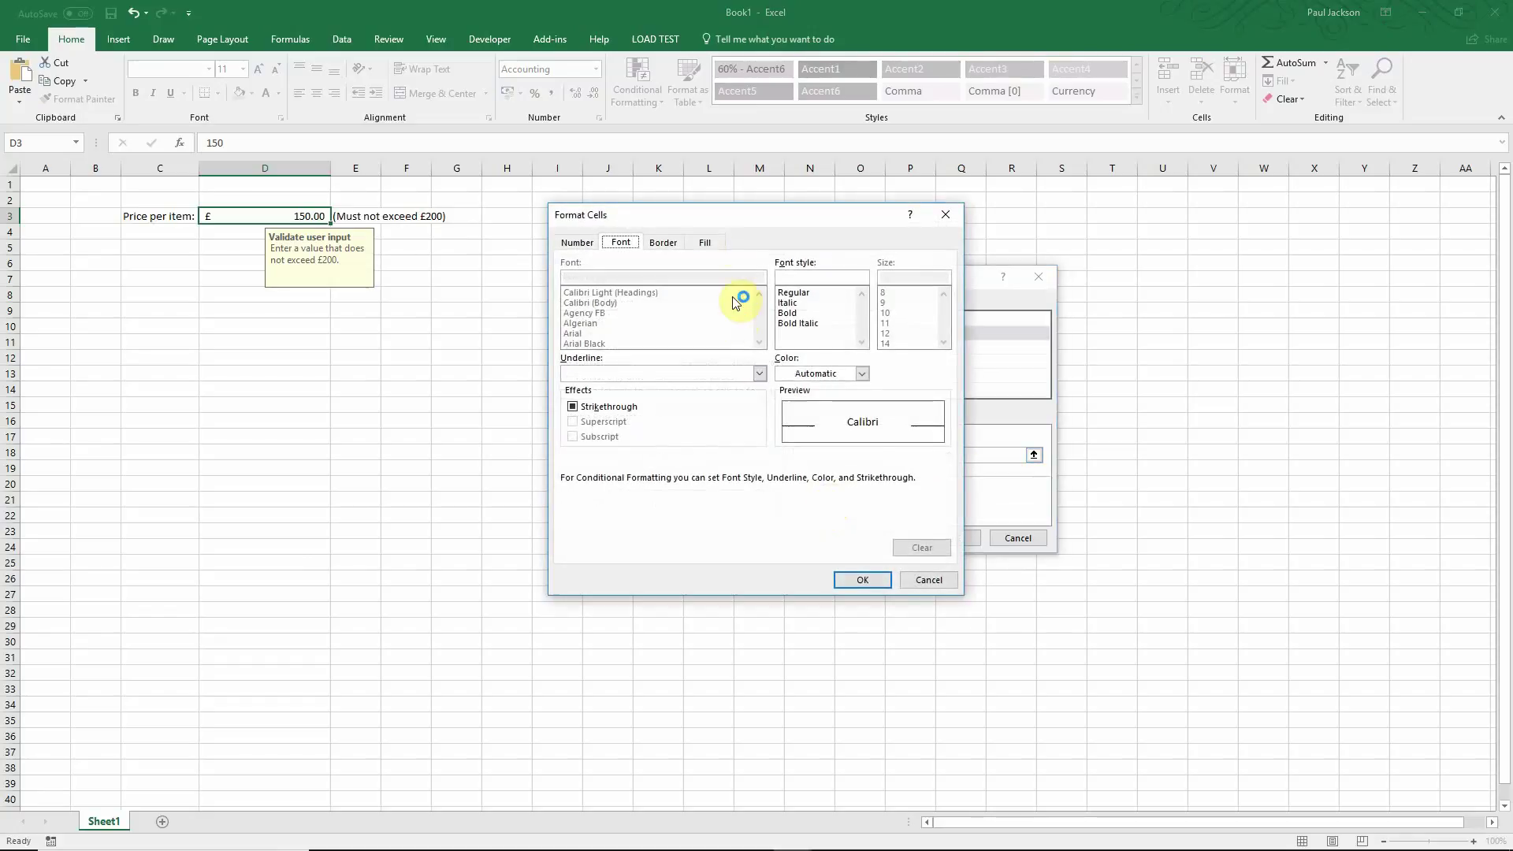
left_click(707, 243)
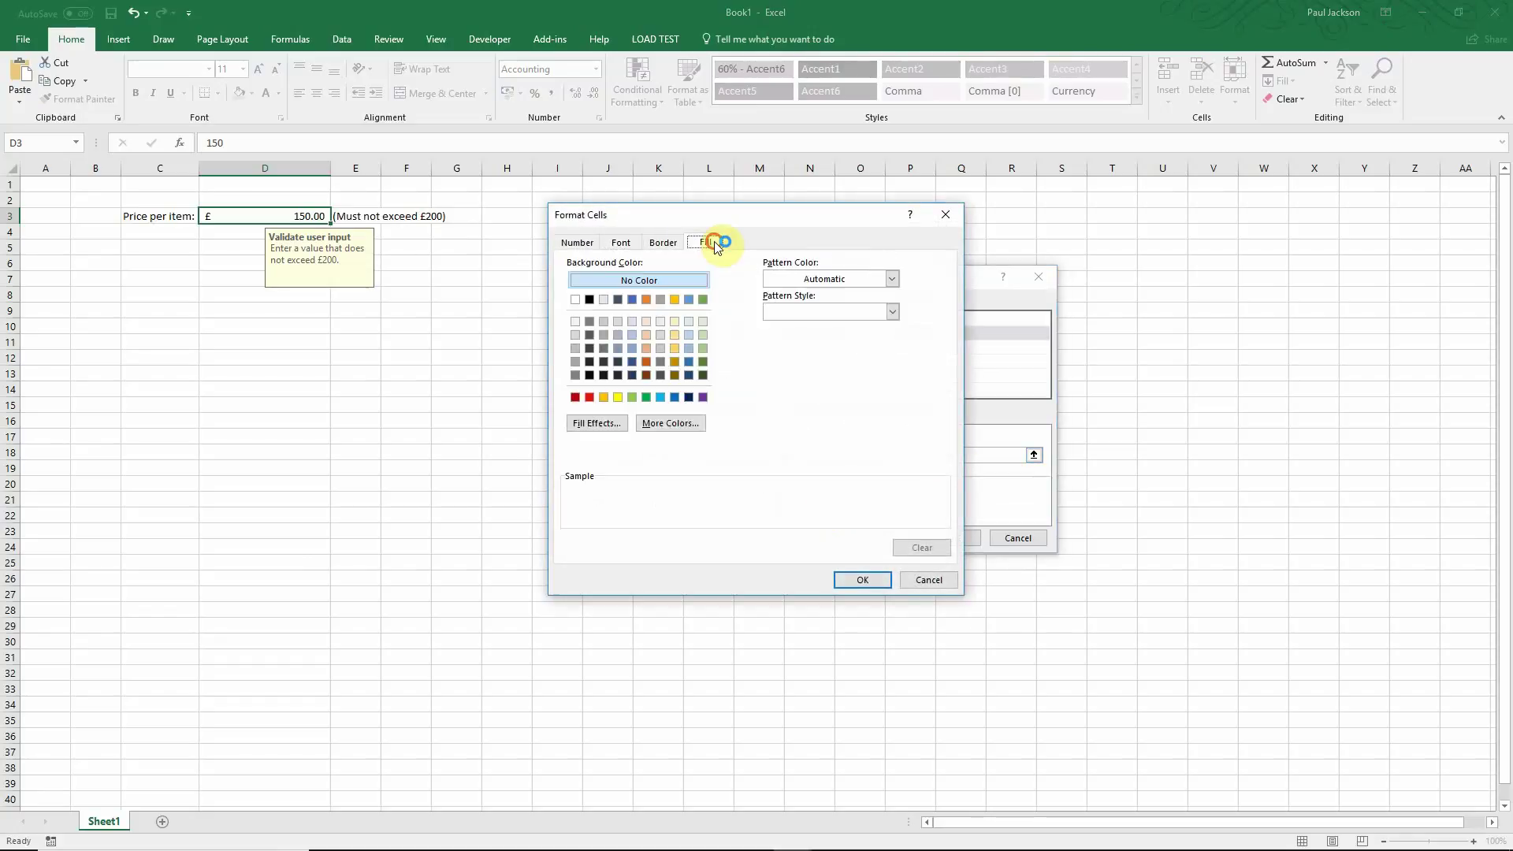
left_click(702, 348)
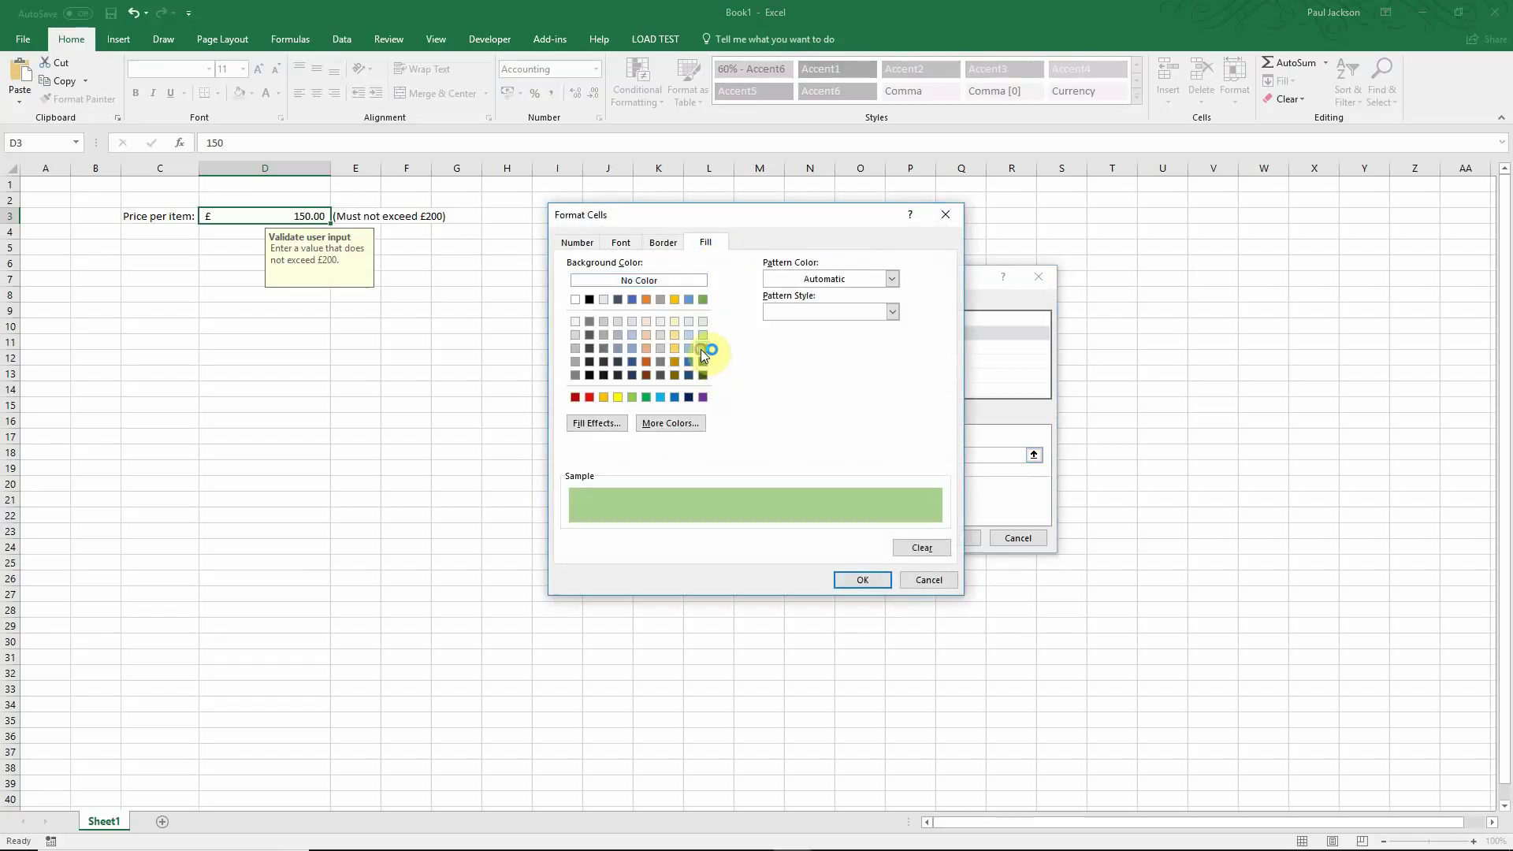
left_click(862, 579)
left_click(951, 538)
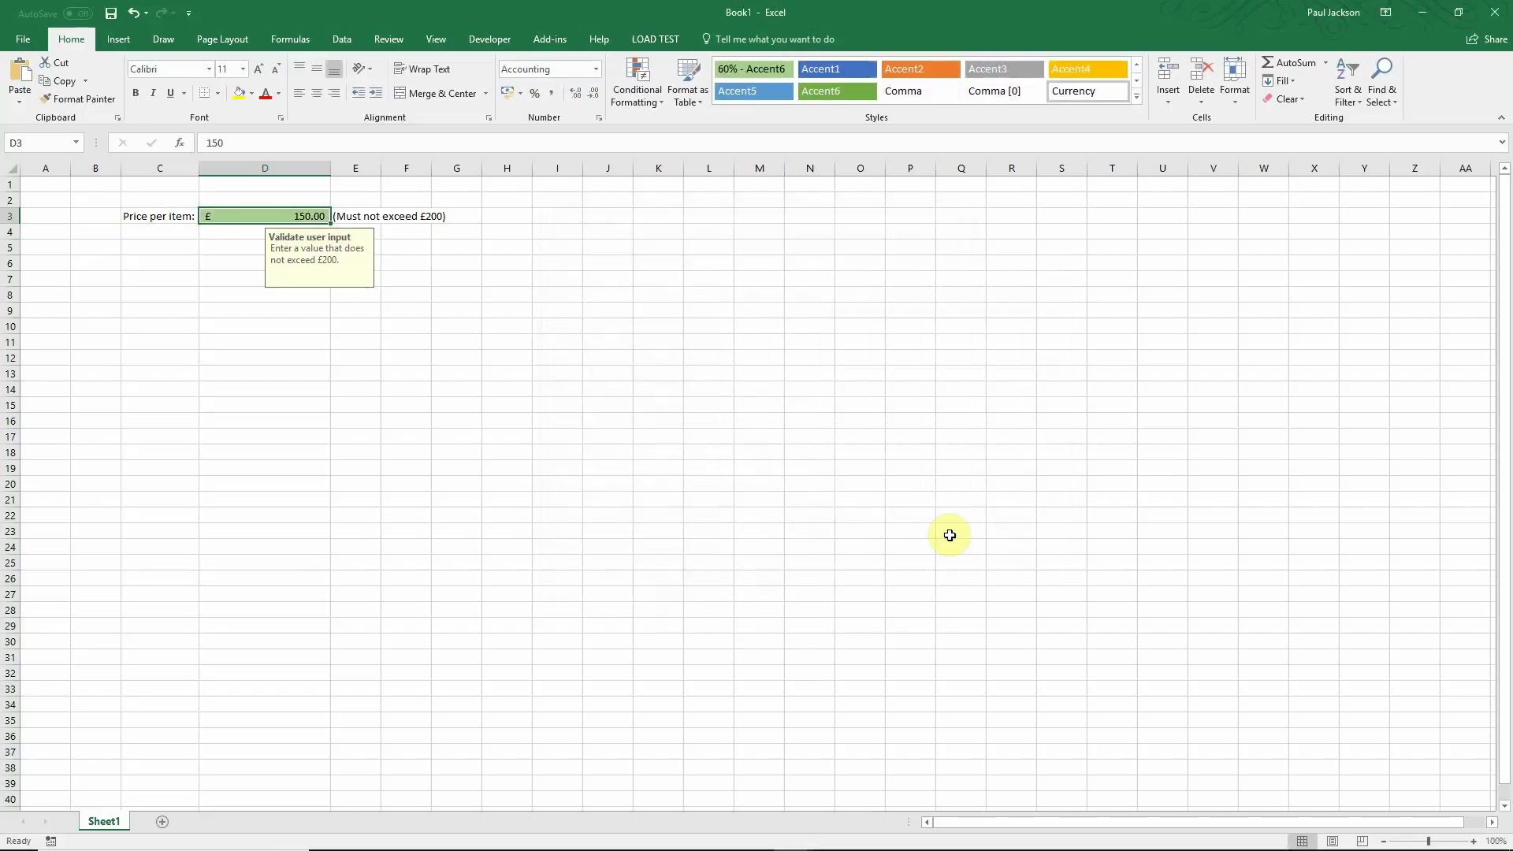
left_click(226, 244)
left_click(247, 215)
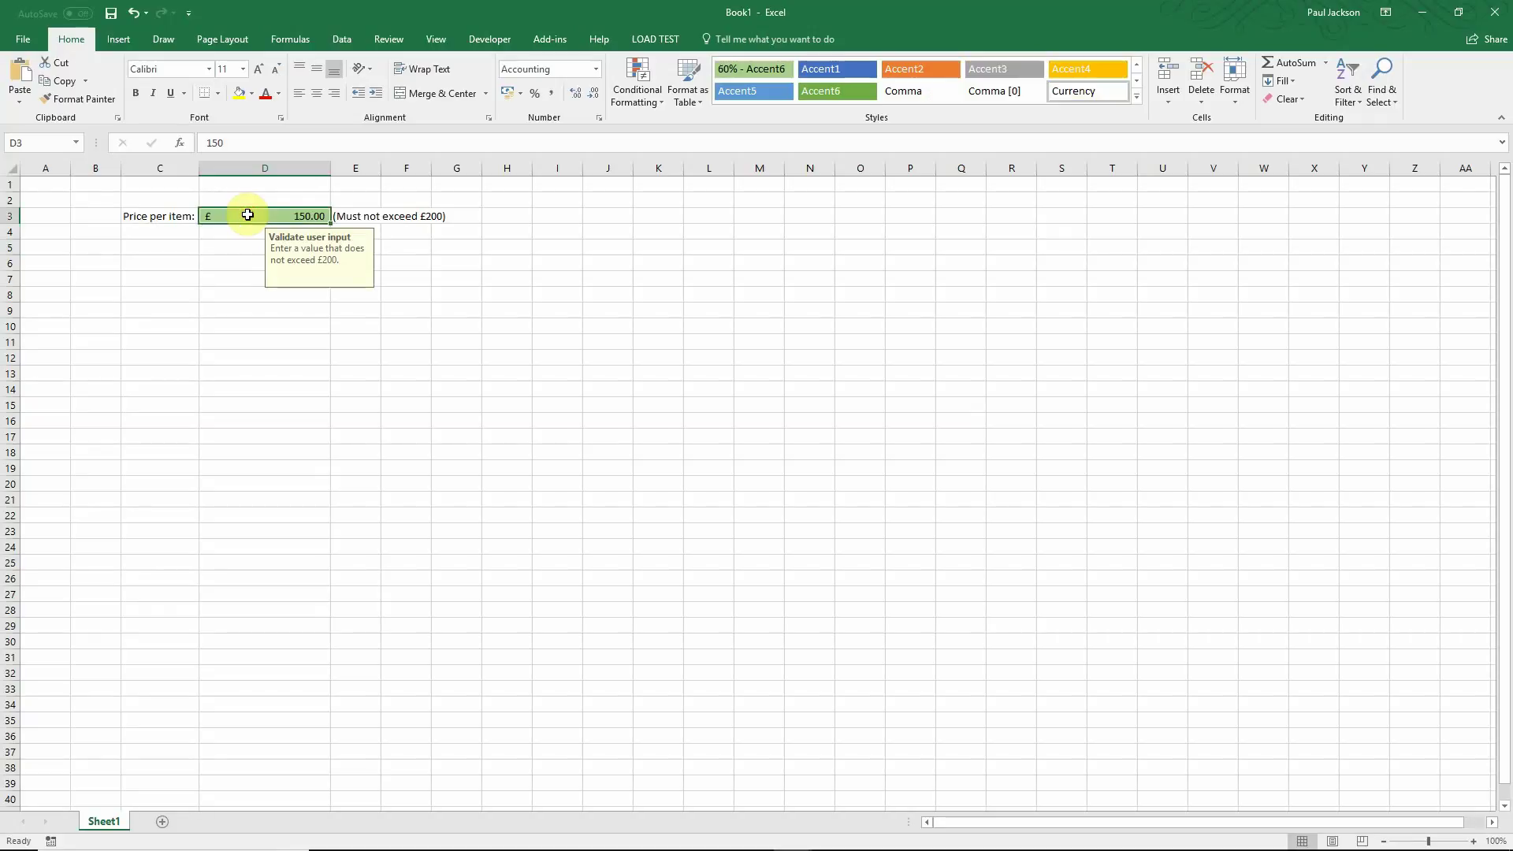